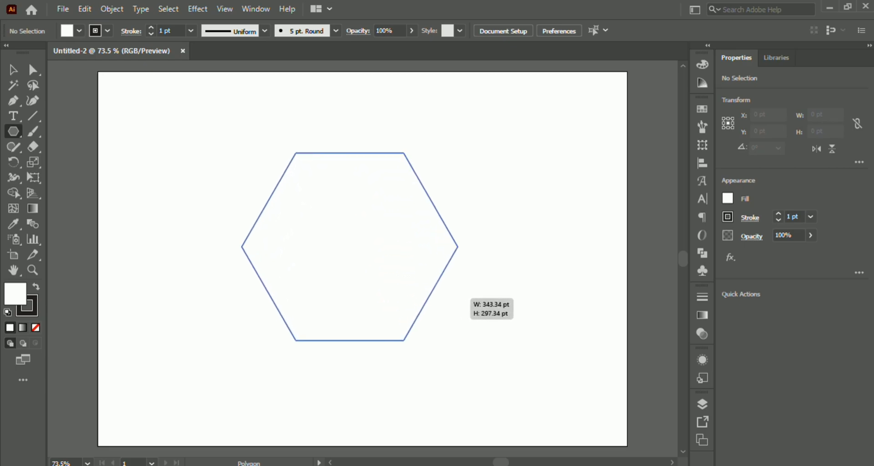
- Rotate the large hexagon to 270° so that it stands on a corner
key(v)
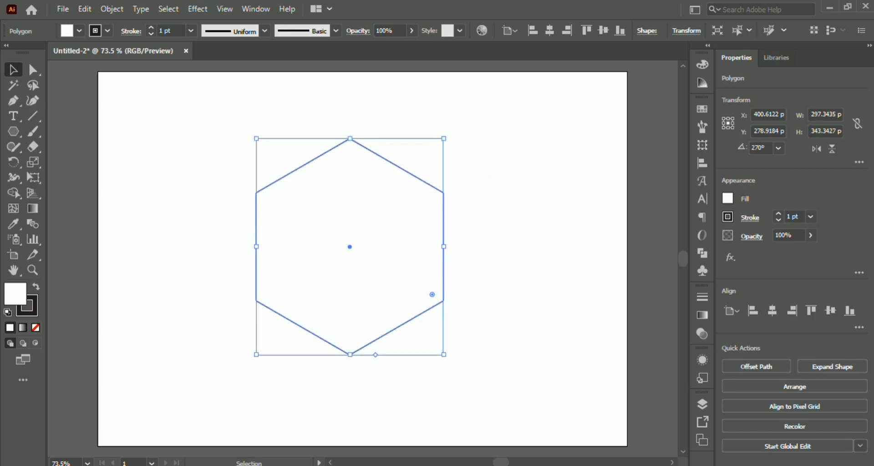
key(ctrl+shift+a)
drag(473, 157, 401, 215)
- Offset the hexagon's path by -67 pt with miter joins to make a smaller concentric hexagon
click(112, 9)
mouse_move(200, 311)
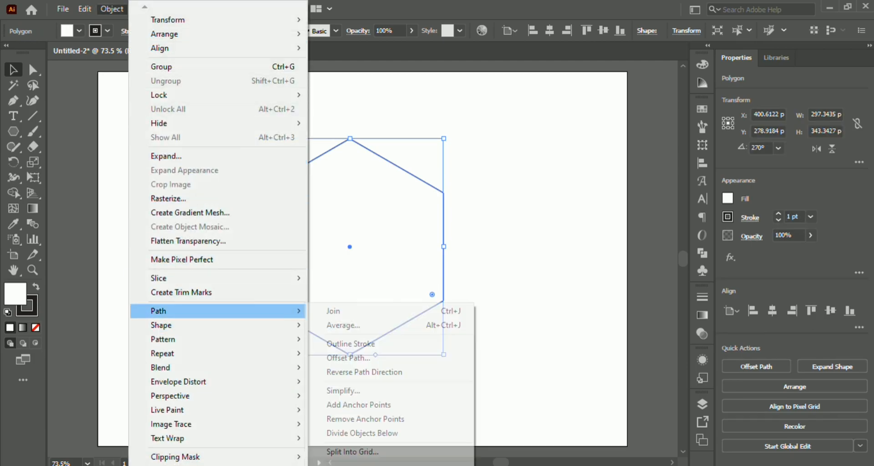
click(348, 358)
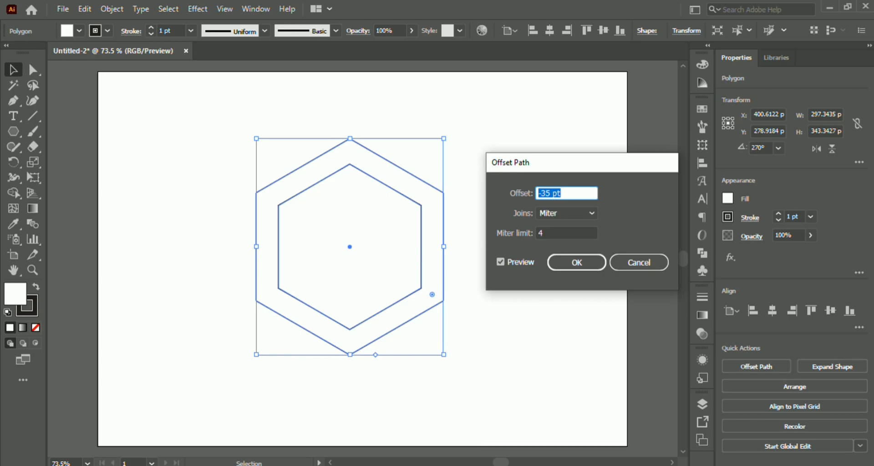
key(Down)
key(Down)
key(Down)
key(Down)
key(Down)
key(Down)
key(Down)
key(Down)
key(Down)
key(Down)
key(Down)
key(Down)
key(Down)
key(Down)
key(Down)
key(Down)
key(Down)
key(Down)
key(Down)
key(Down)
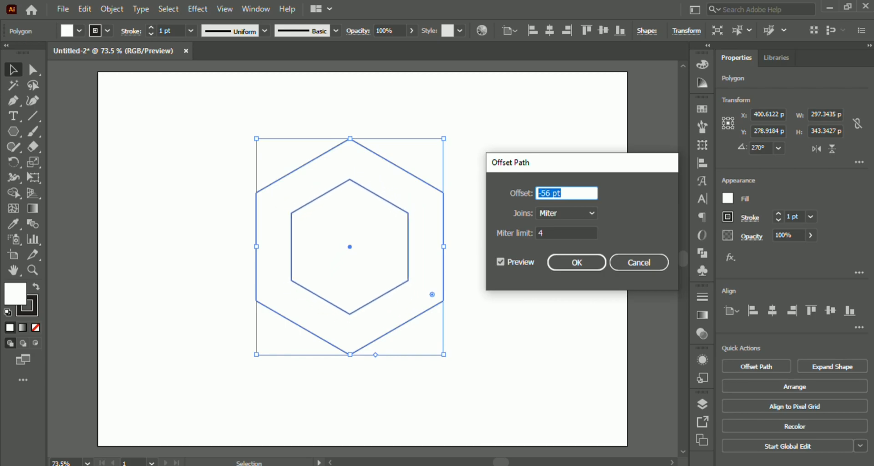
key(Up)
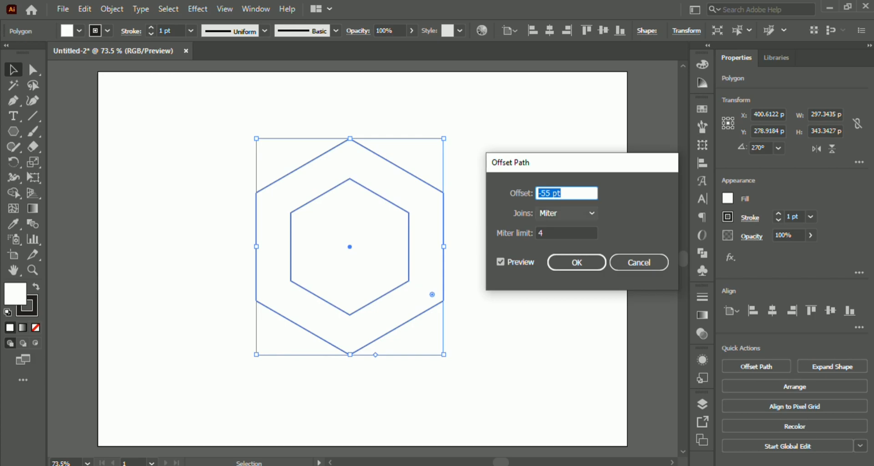
key(Down)
key(Down)
key(Down)
key(Down)
key(Down)
key(Down)
key(Down)
key(Down)
key(Down)
key(Down)
key(Down)
key(Down)
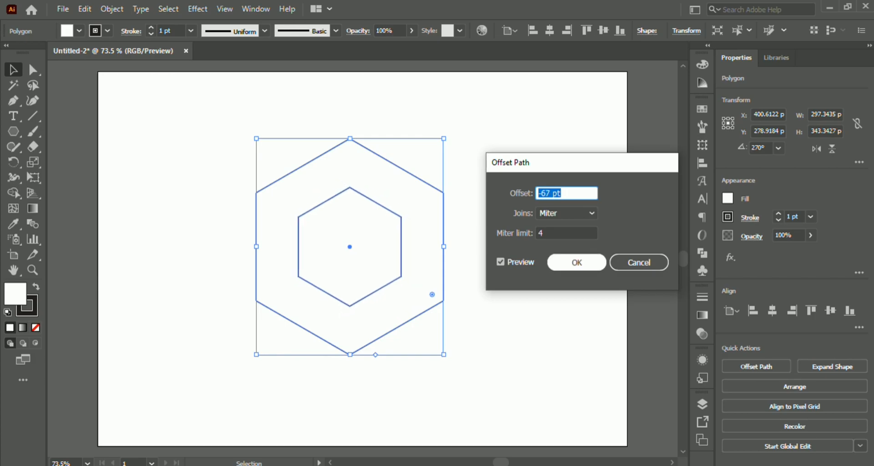
click(576, 262)
click(561, 261)
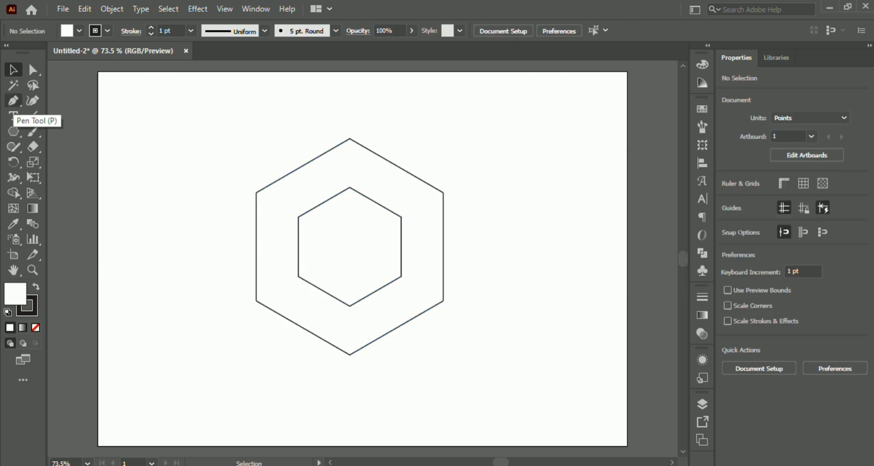
- Draw a line segment over the inner hexagon's lower-right edge, from its bottom corner to the next corner
click(33, 116)
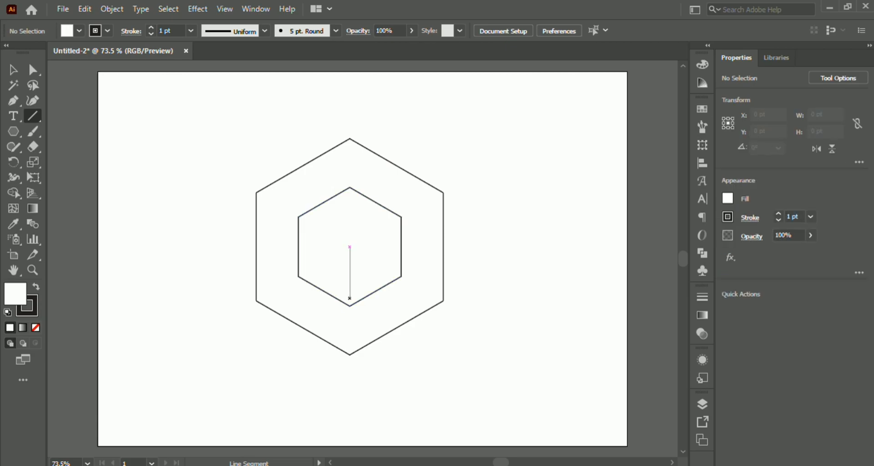
scroll(348, 305, up, 1)
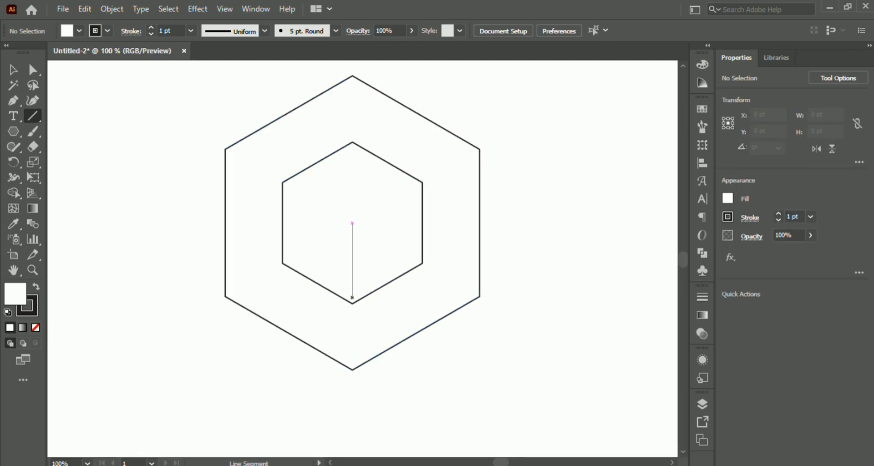
click(352, 304)
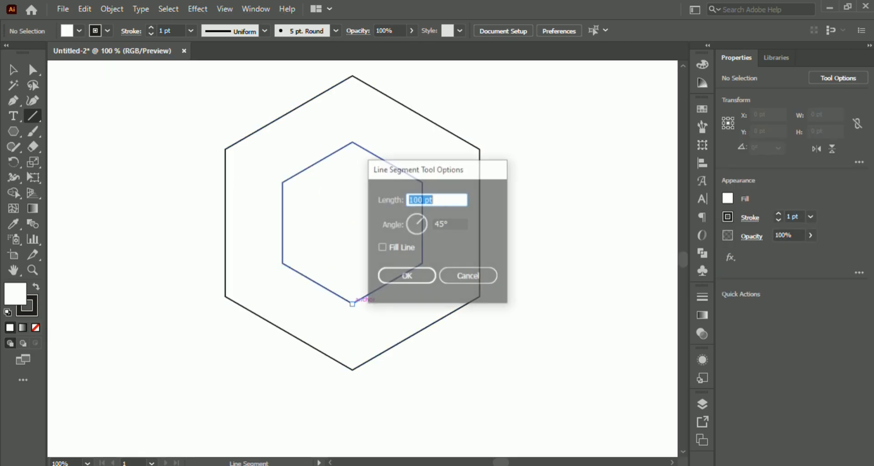
key(Escape)
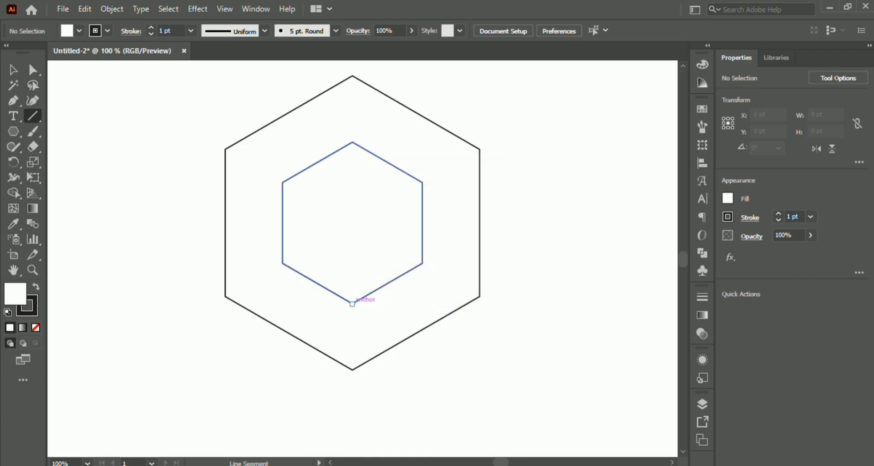
drag(352, 304, 422, 263)
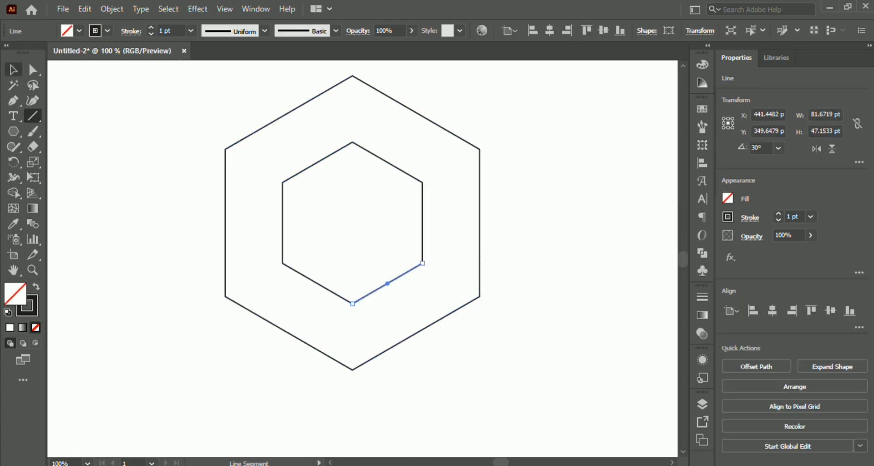
key(v)
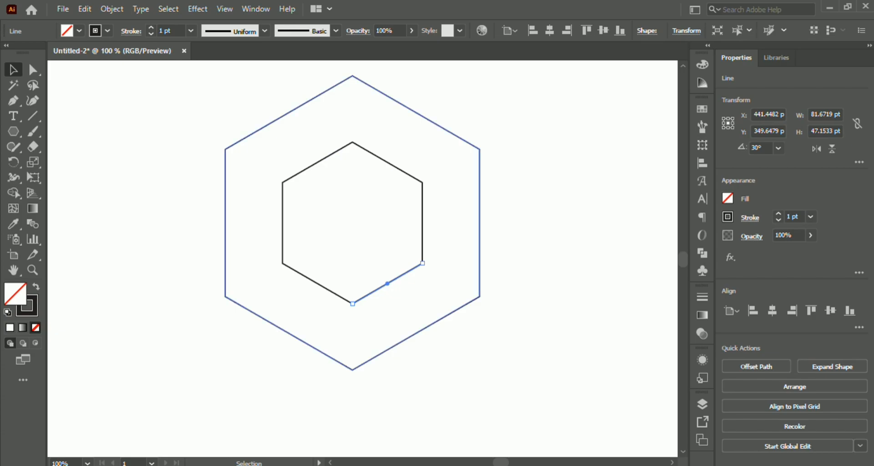
- Try to lengthen the line on the inner hexagon's lower-right edge, and delete that line
click(387, 349)
click(366, 295)
drag(391, 281, 405, 298)
key(ctrl+z)
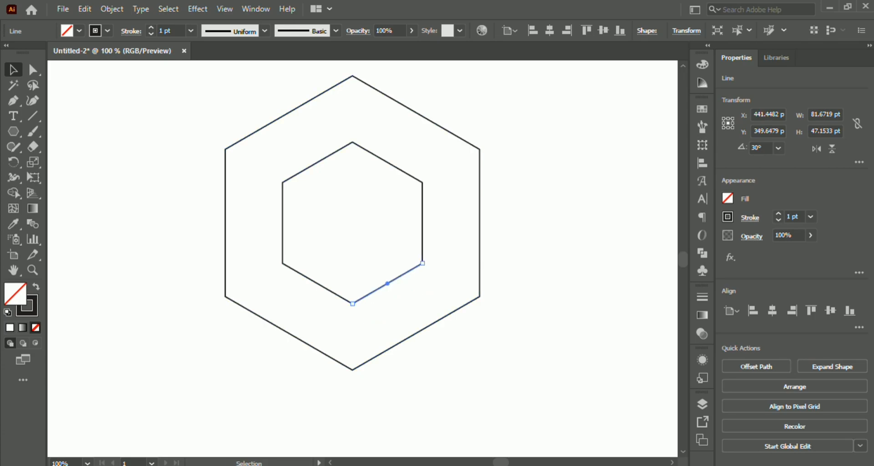
drag(352, 303, 250, 373)
key(Delete)
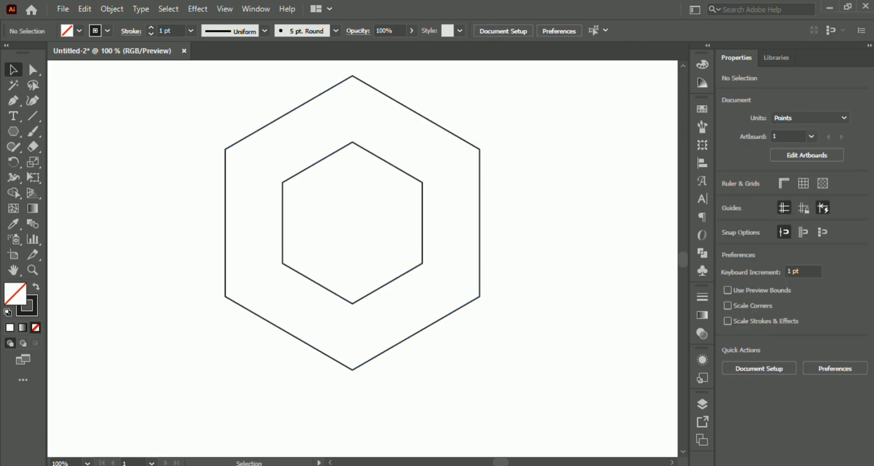
- Delete both hexagons to clear the artboard
scroll(268, 313, down, 3)
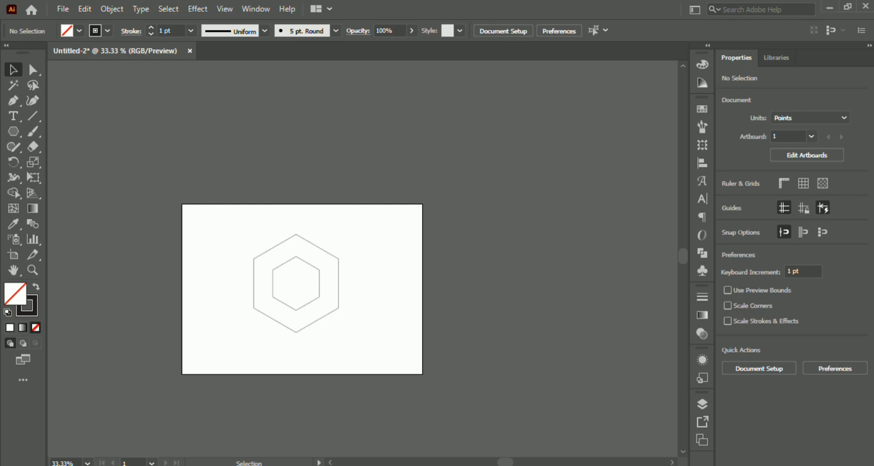
key(ctrl+a)
key(Delete)
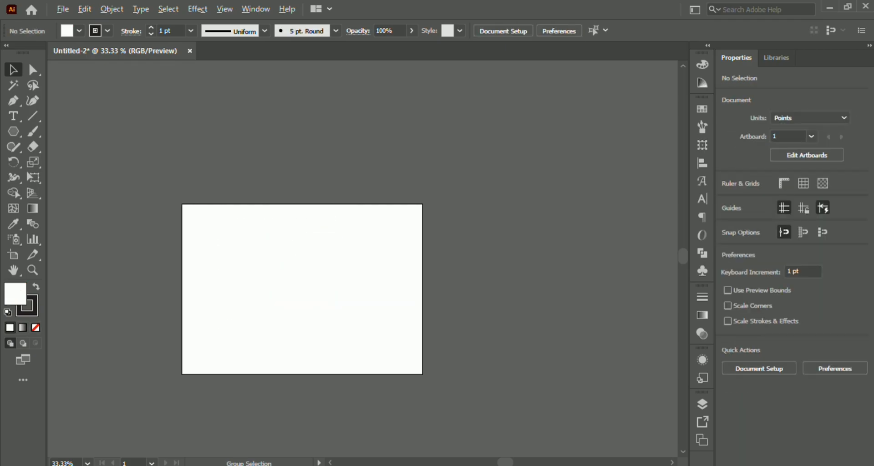
- Draw a hexagon about 367 pt wide and 318 pt high, and rotate it to 270° so it stands on a corner
scroll(271, 307, up, 2)
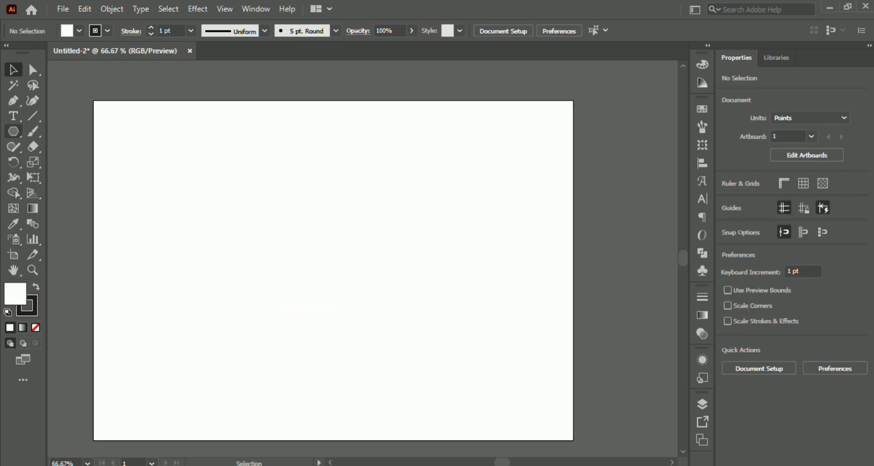
click(13, 131)
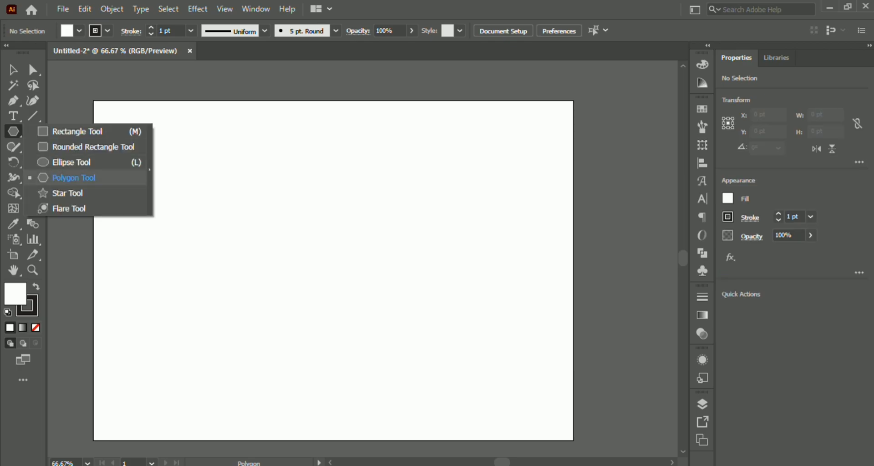
click(74, 177)
drag(306, 270, 359, 361)
key(v)
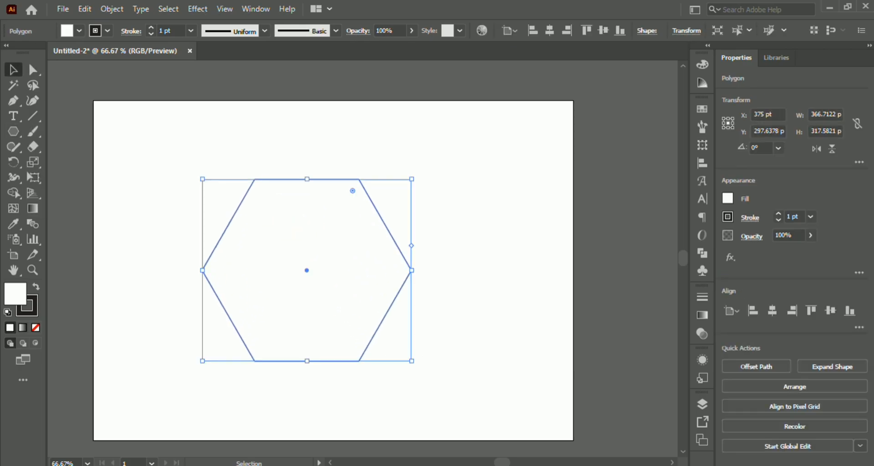
drag(416, 175, 347, 335)
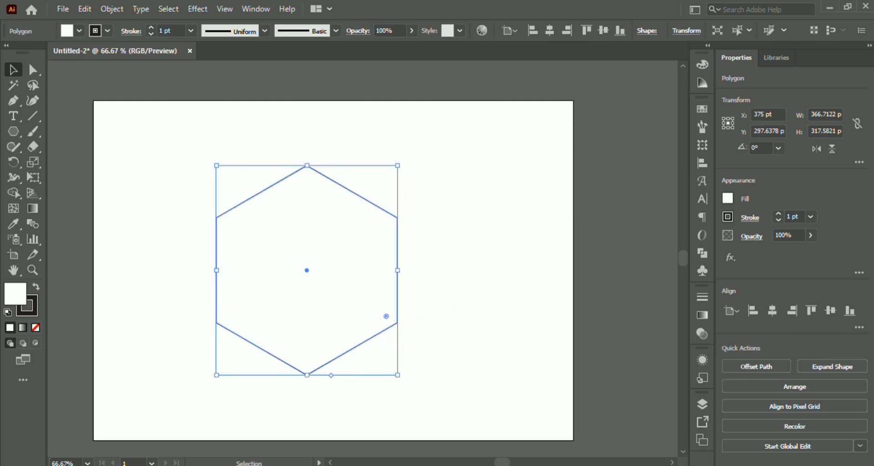
click(439, 334)
- Offset the hexagon's path by -72 pt with miter joins to make a smaller concentric hexagon
click(359, 300)
click(111, 9)
mouse_move(218, 310)
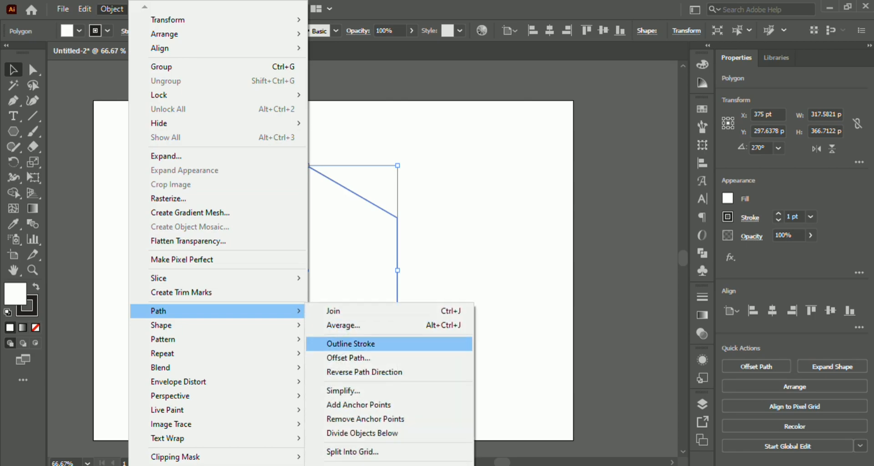
click(348, 358)
key(Down)
key(Down)
key(Down)
key(Down)
key(Down)
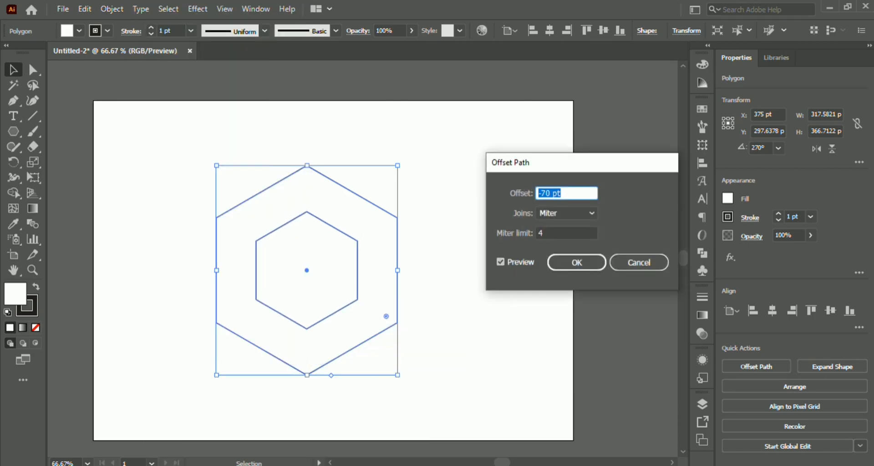
key(Down)
key(Down)
key(Down)
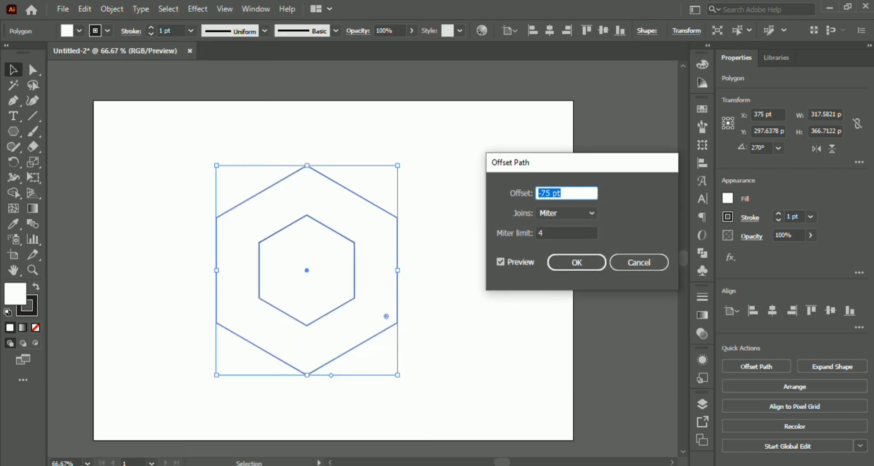
key(Up)
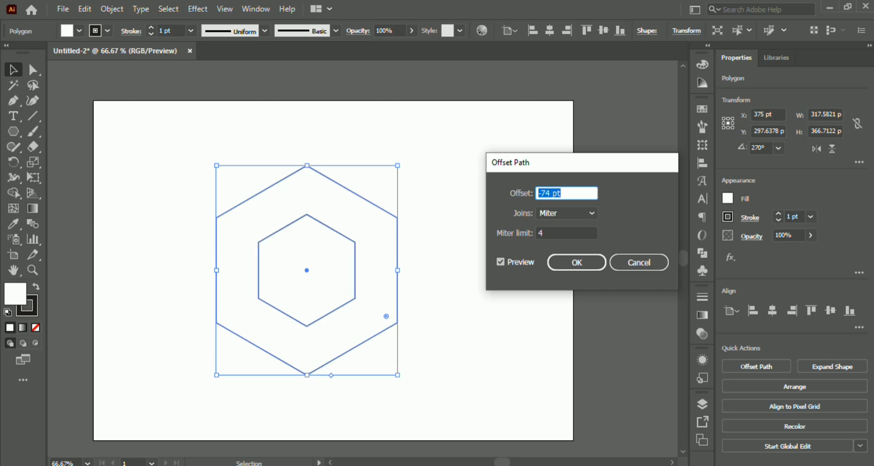
key(Up)
key(Up)
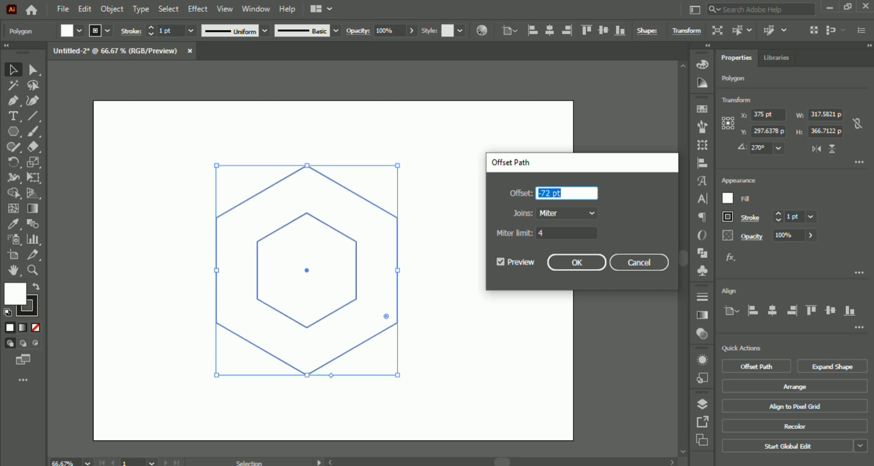
click(576, 263)
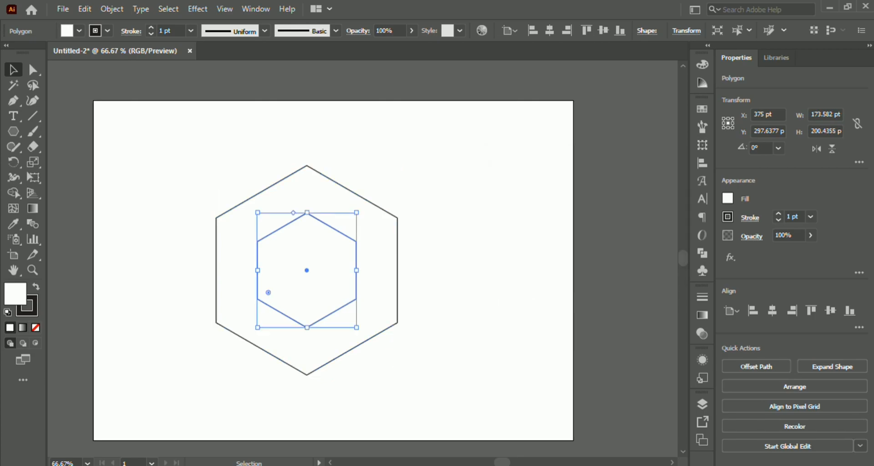
click(523, 268)
- Draw a straight Pen tool segment over the inner hexagon's lower-right edge, starting from its bottom corner
key(ctrl+1)
key(p)
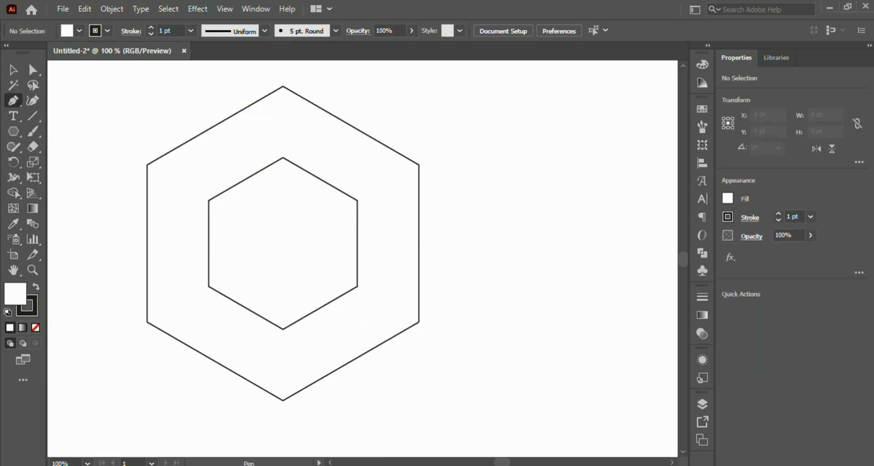
click(283, 328)
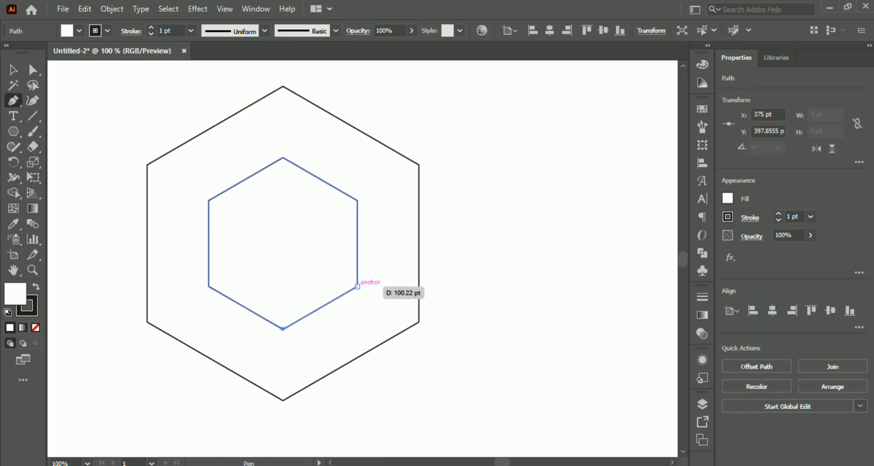
click(358, 286)
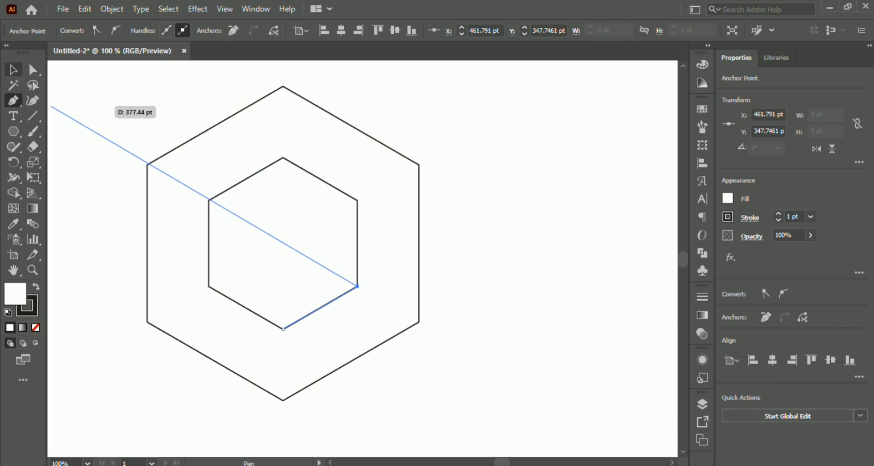
- Lengthen the segment at both ends past the outer hexagon, to about 342 pt wide and 198 pt high
click(14, 69)
drag(357, 329, 467, 393)
click(500, 332)
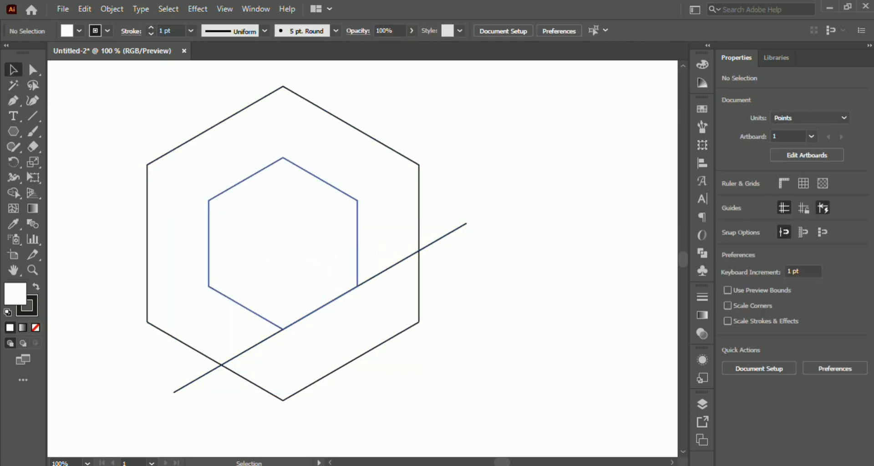
- Draw a circle about 18 pt across at the hexagons' centre, and align its vertical centre to the inner hexagon
drag(13, 131, 69, 162)
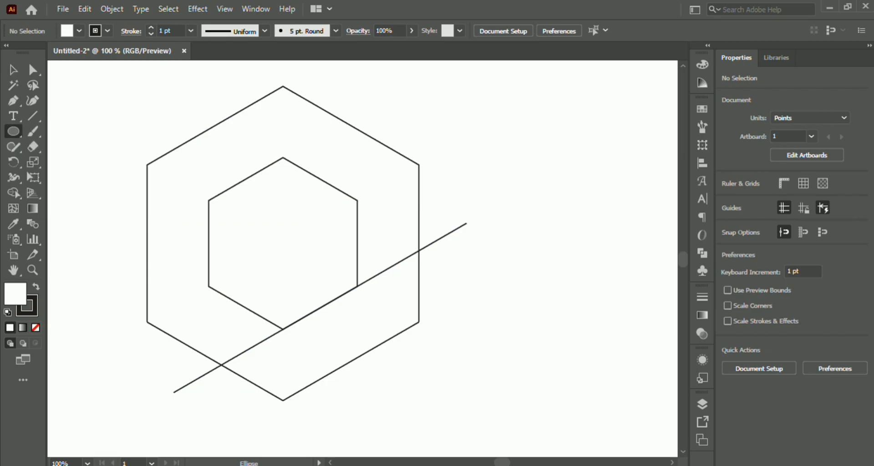
drag(282, 243, 292, 253)
key(v)
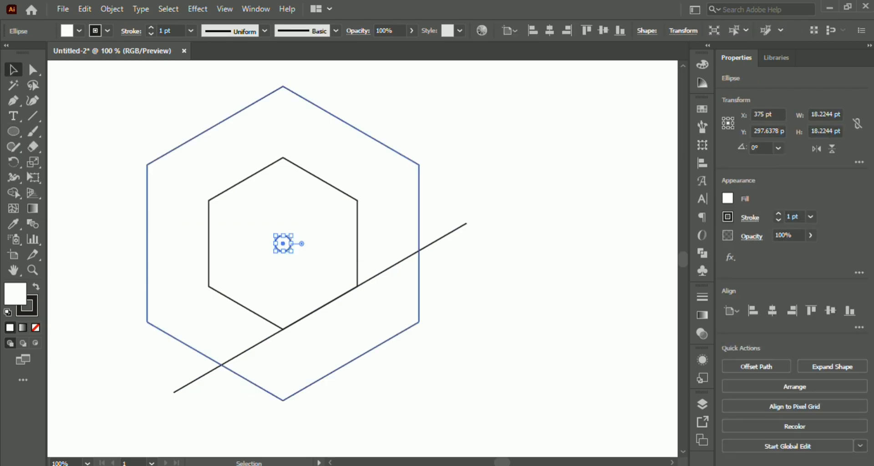
click(296, 164)
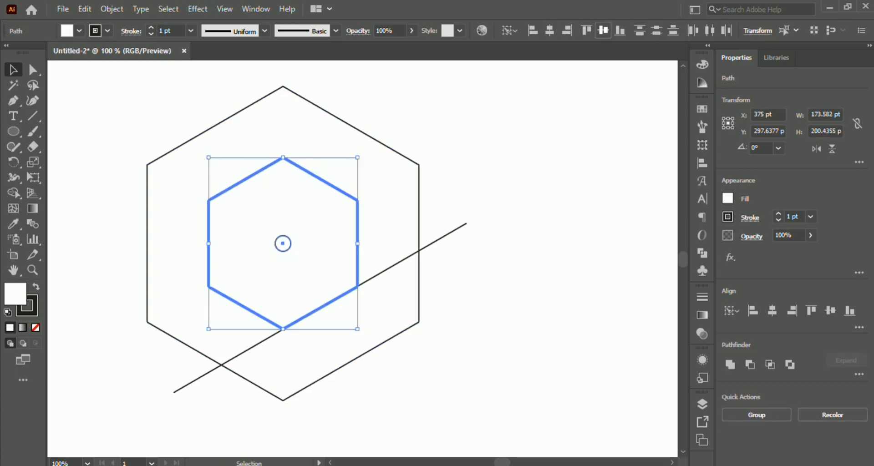
click(603, 31)
click(537, 141)
- Rotate a copy of the diagonal line 120° about the small circle's centre, and repeat the transformation for a third line
click(387, 269)
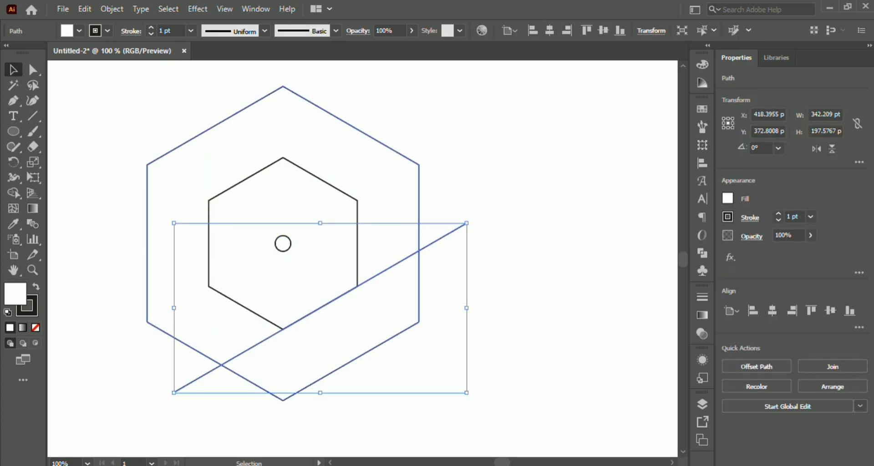
key(r)
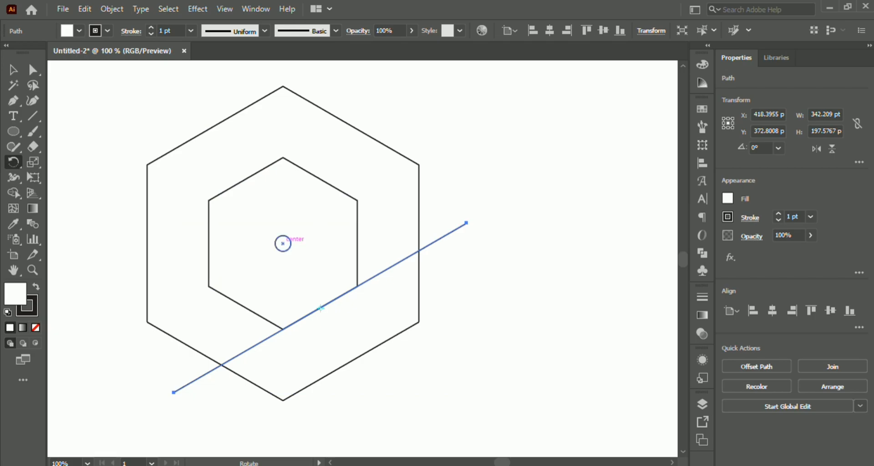
alt+click(282, 244)
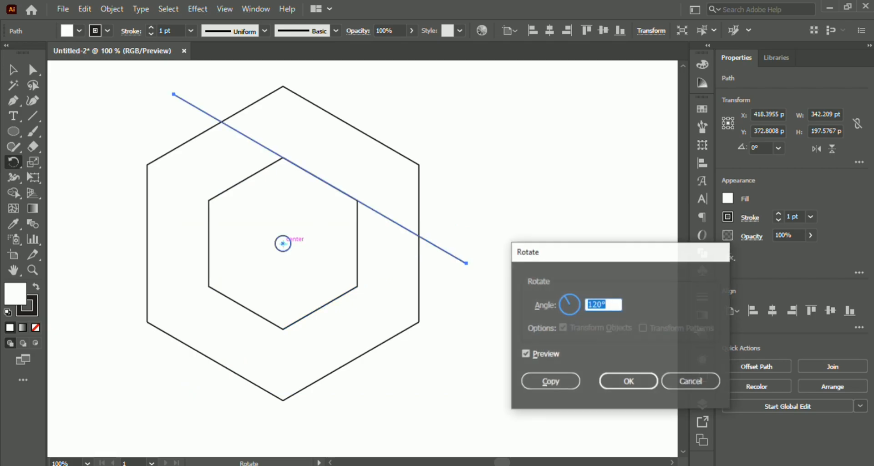
click(551, 380)
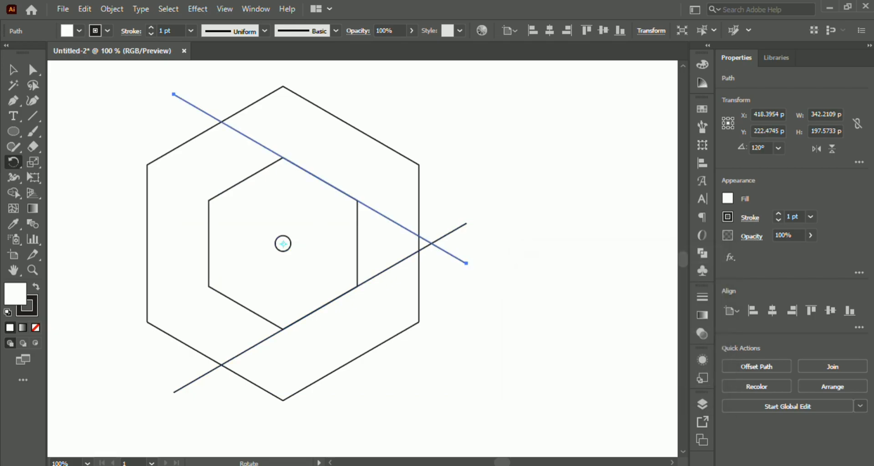
key(ctrl)
key(ctrl+d)
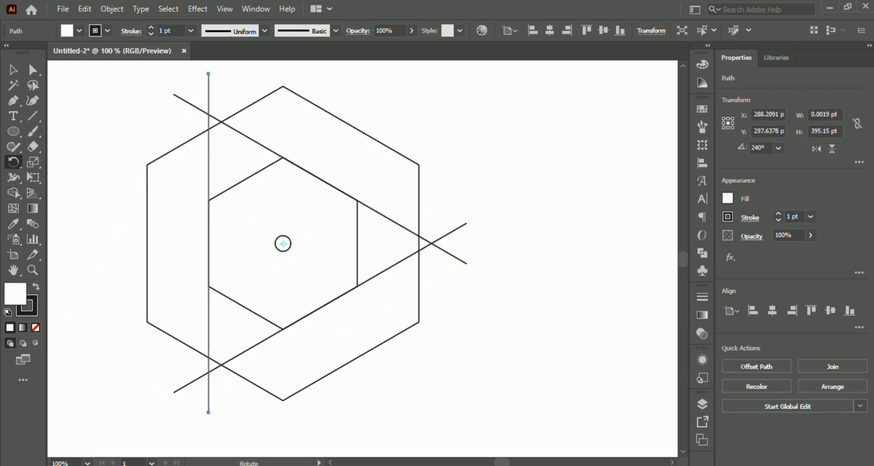
click(13, 69)
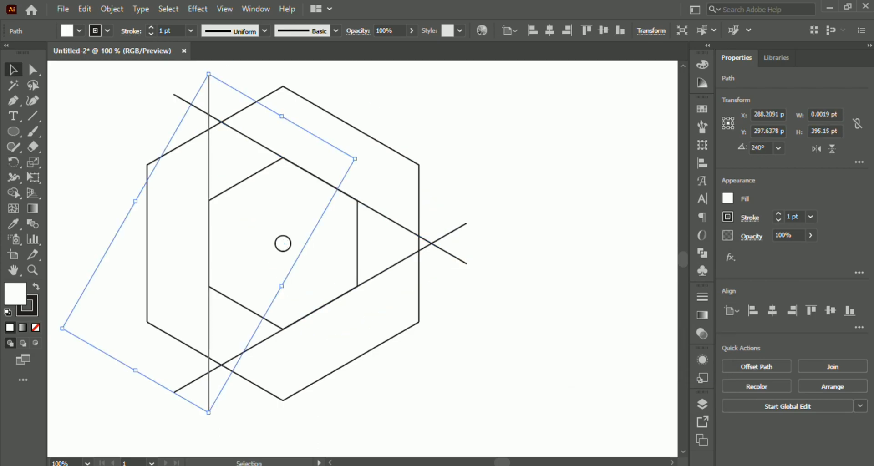
click(107, 136)
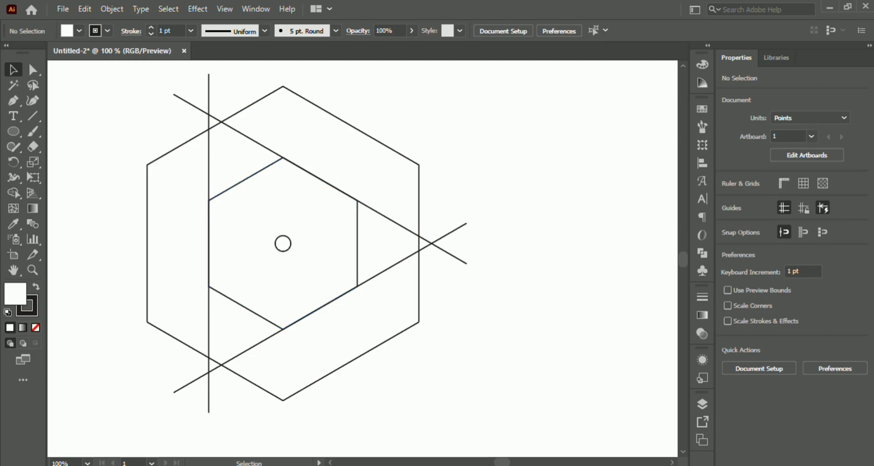
- Round all six corners of the outer hexagon with its live corners
click(382, 144)
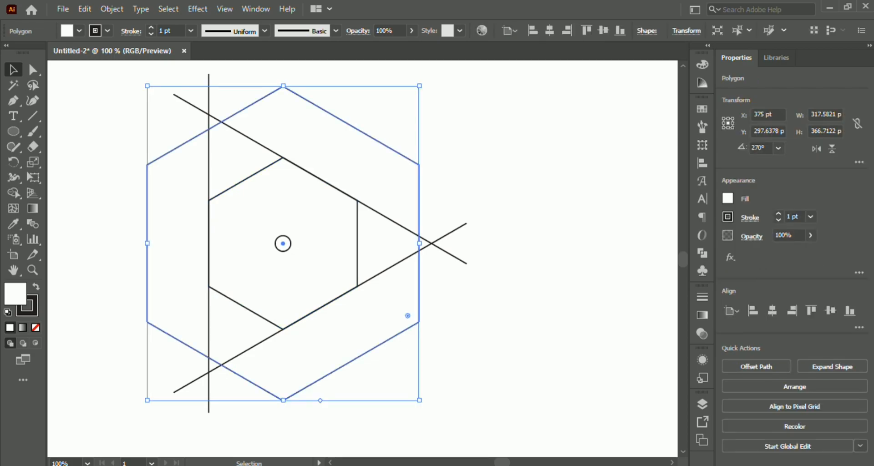
key(a)
drag(282, 99, 295, 128)
key(v)
click(437, 145)
- Round all six corners of the inner hexagon to resemble the outer hexagon's rounding
click(220, 280)
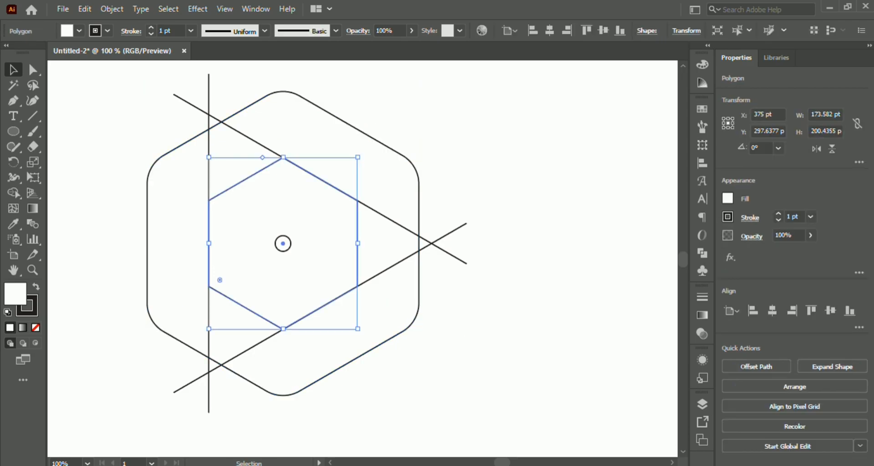
key(a)
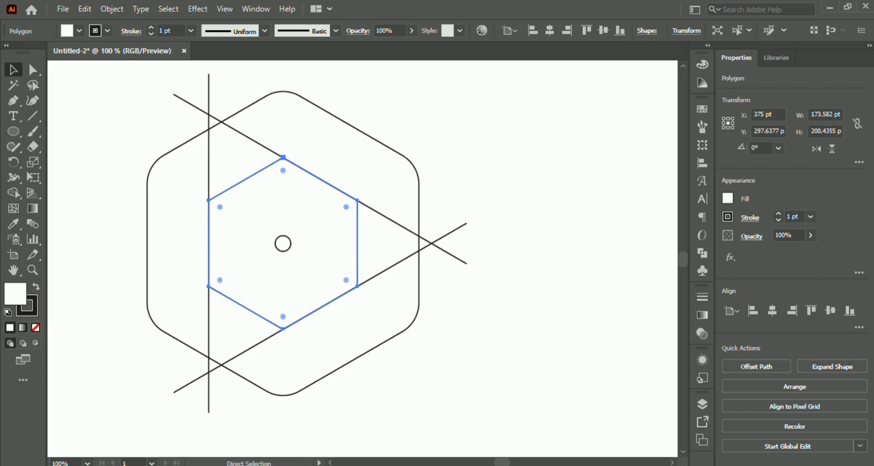
drag(283, 169, 283, 194)
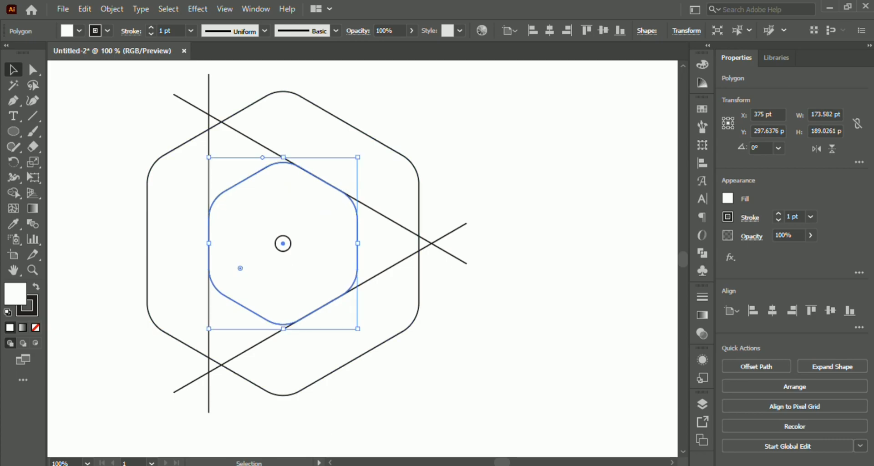
click(505, 182)
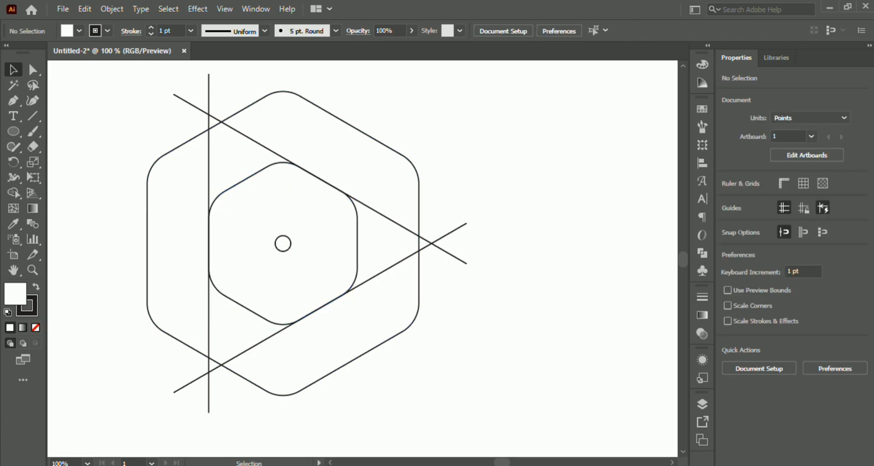
- Merge the regions between the two hexagons with Shape Builder into three interlocking bands around the inner hexagon
mouse_move(89, 132)
mouse_down()
mouse_move(292, 219)
mouse_move(542, 376)
mouse_up()
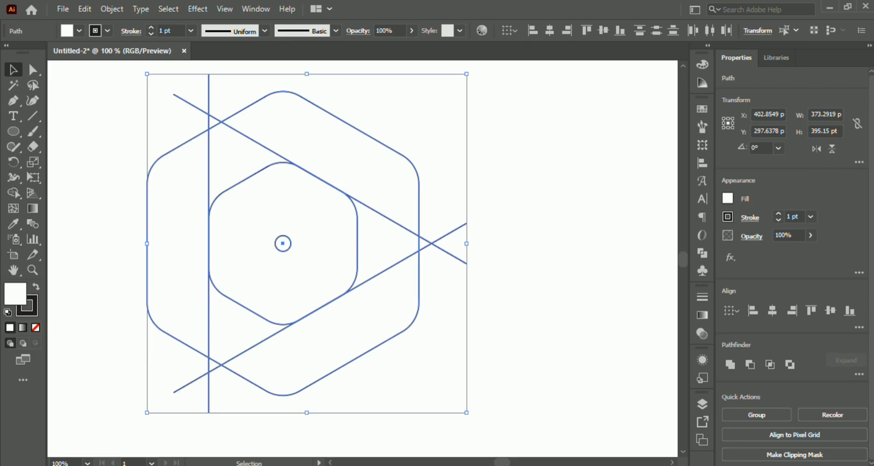
key(shift+m)
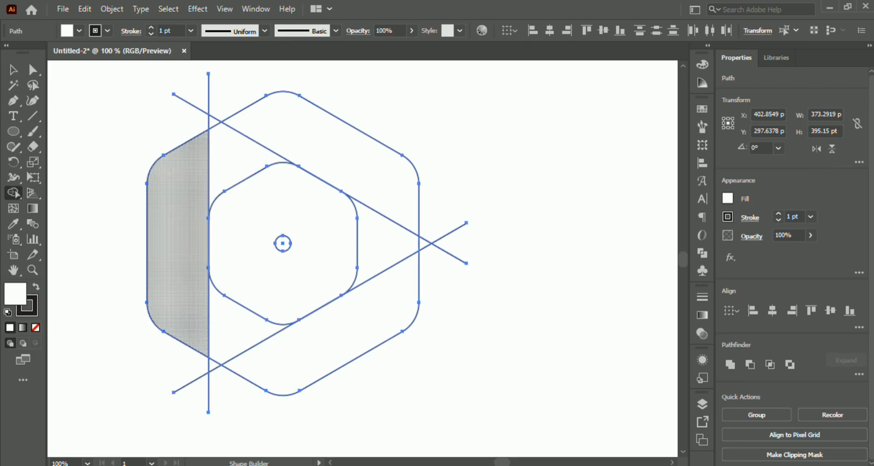
drag(203, 317, 226, 324)
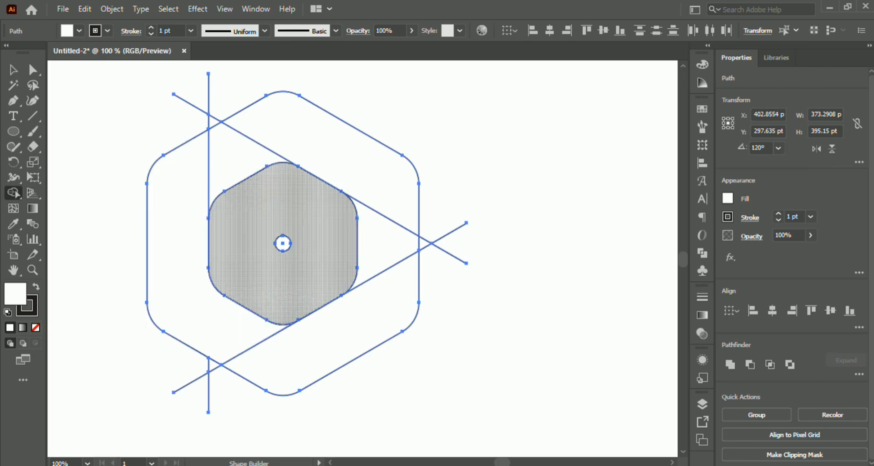
mouse_move(273, 138)
mouse_down()
mouse_move(259, 145)
mouse_move(266, 140)
mouse_up()
drag(351, 289, 387, 261)
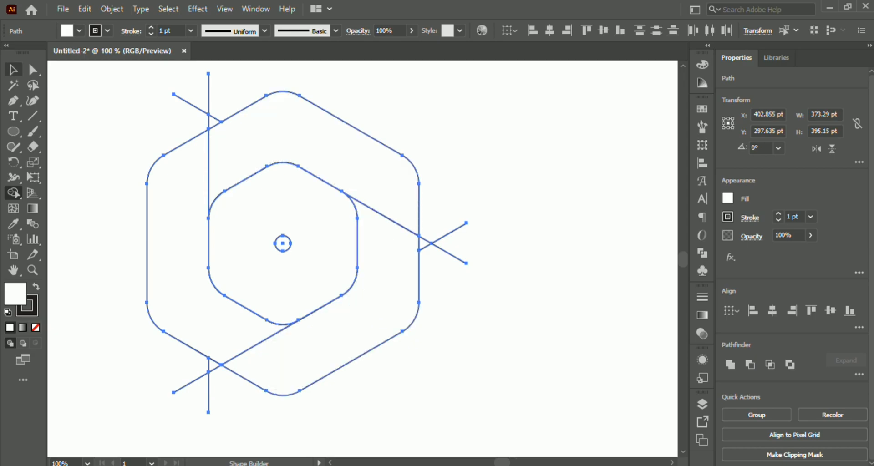
click(13, 70)
click(107, 150)
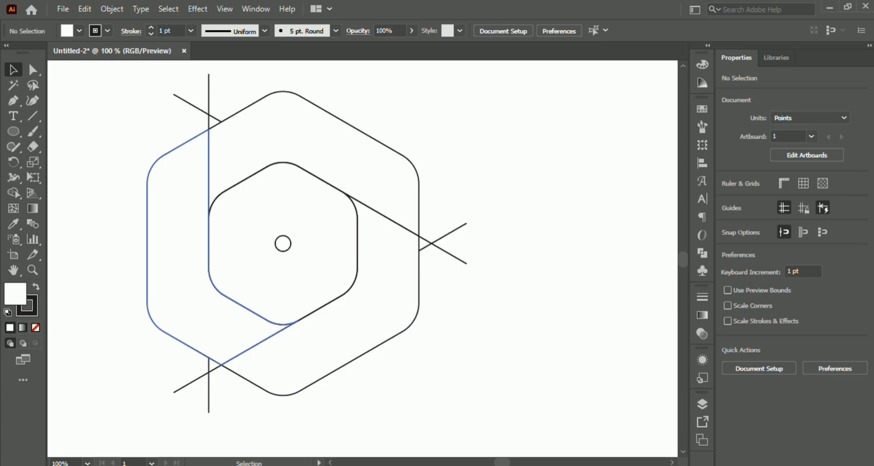
- Cut the hexagon shapes and centre circle to the clipboard, and delete the leftover line ends outside the outer hexagon
drag(120, 172, 328, 315)
key(a)
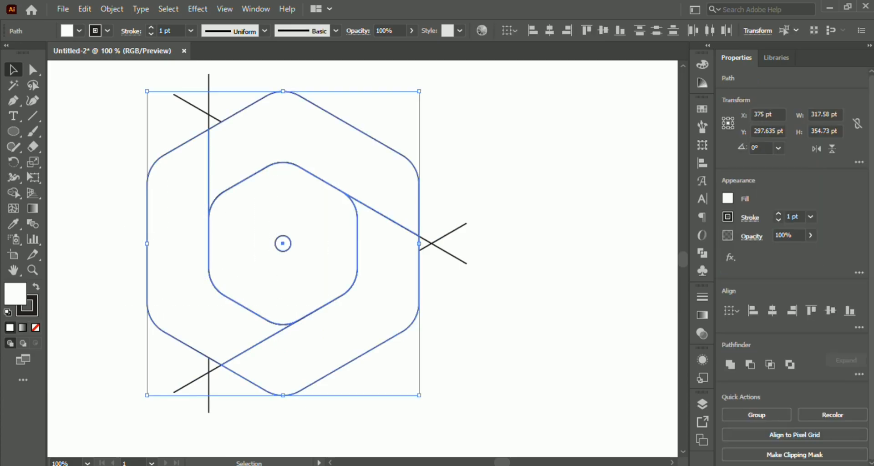
key(v)
click(85, 9)
click(102, 56)
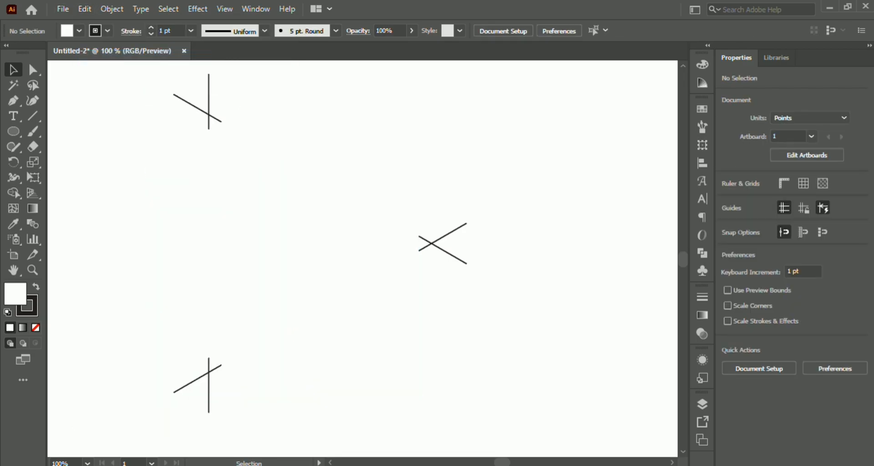
key(ctrl+minus)
drag(121, 87, 531, 380)
key(Delete)
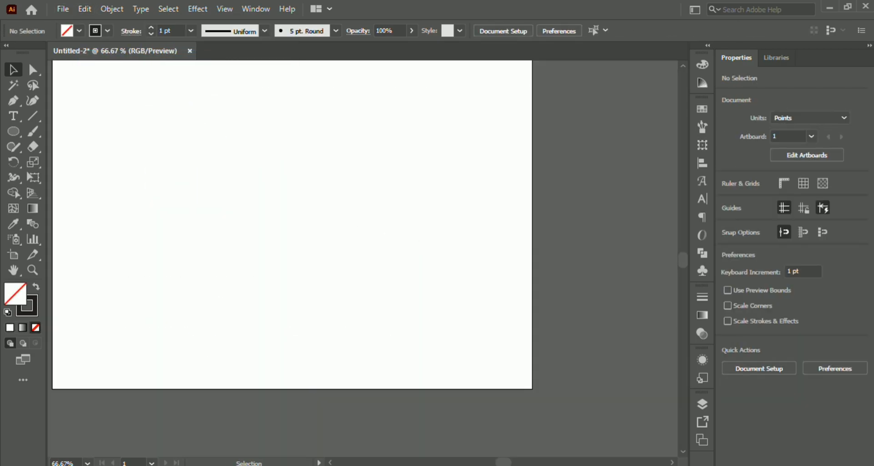
- Paste the cut hexagon artwork back in front at its original position and deselect it
click(85, 9)
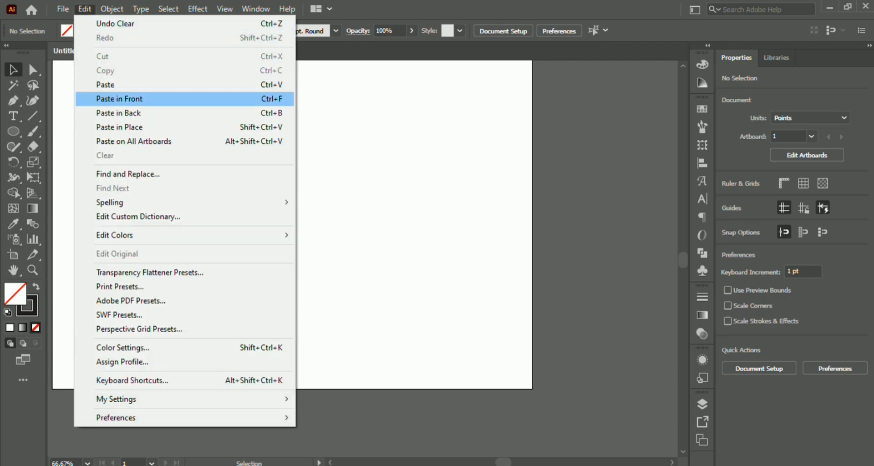
click(116, 96)
key(ctrl+shift+a)
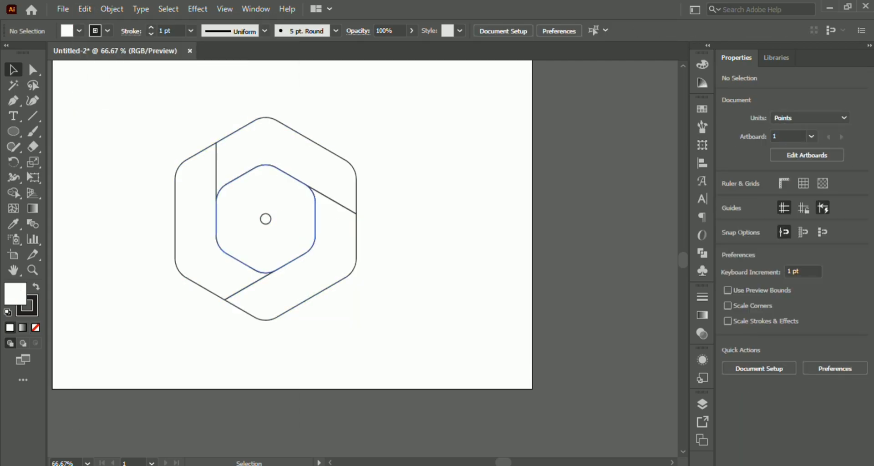
- Draw a closed Pen tool corner piece with one curved side, about 34 by 55 pt, where the vertical line meets the outer hexagon
scroll(217, 302, up, 1)
scroll(200, 306, up, 3)
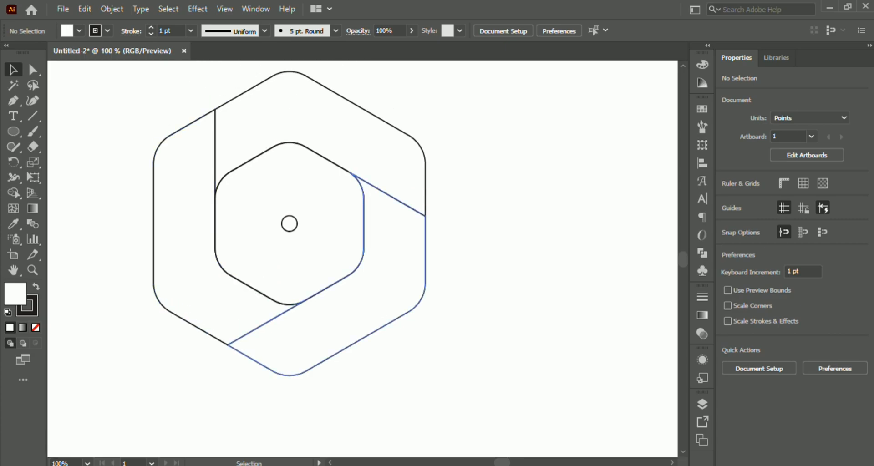
scroll(232, 171, up, 1)
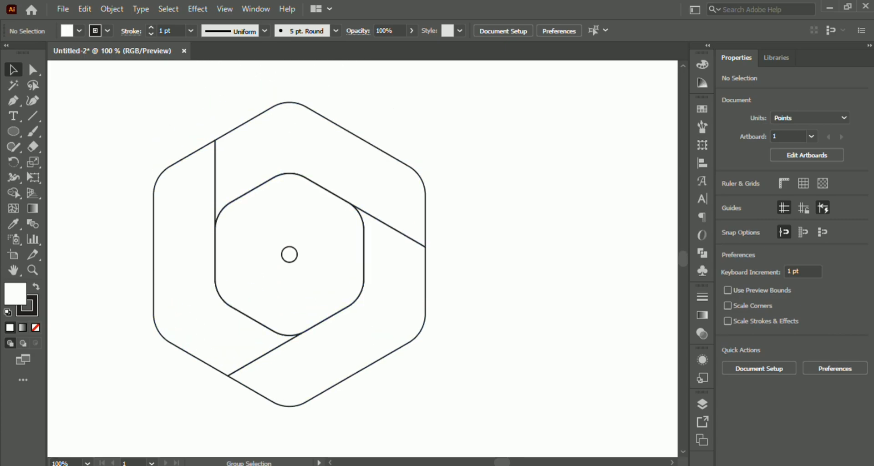
scroll(256, 108, up, 3)
key(p)
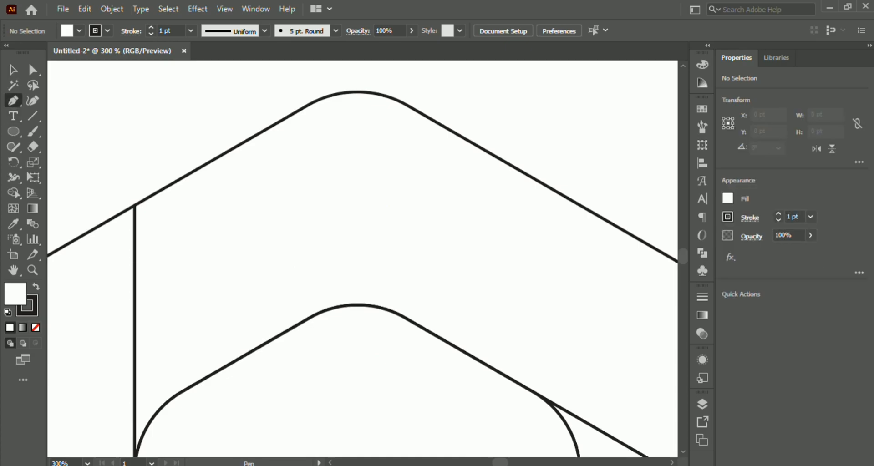
click(135, 298)
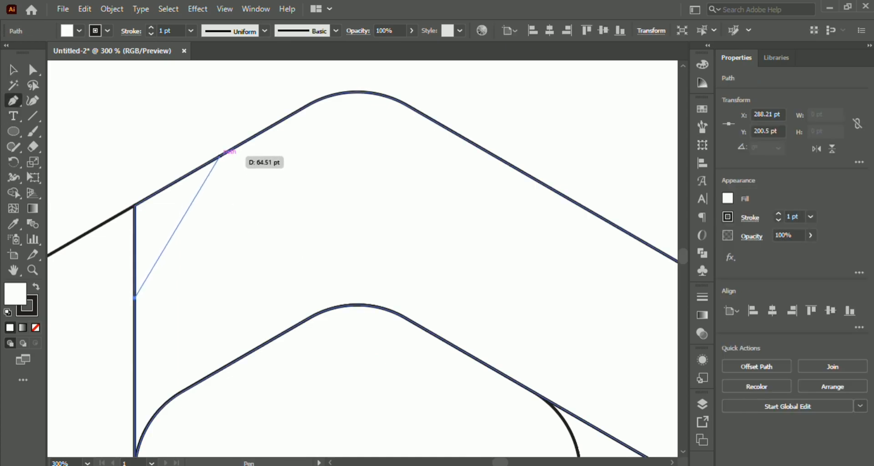
drag(220, 156, 135, 207)
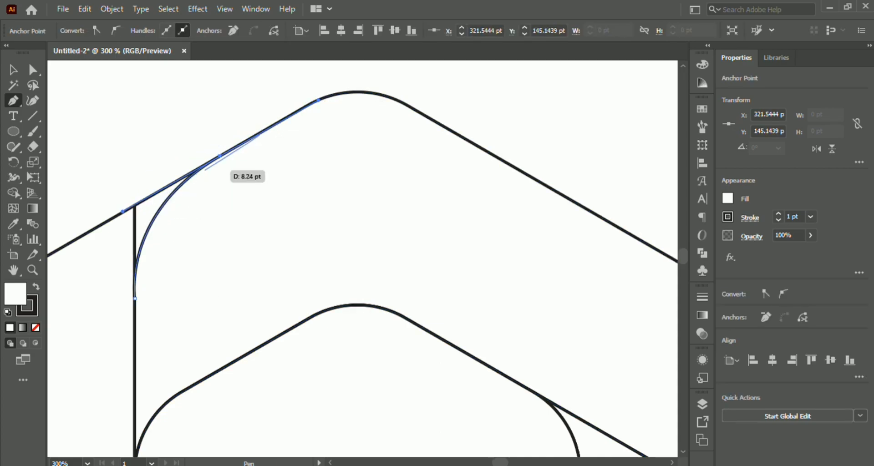
click(220, 155)
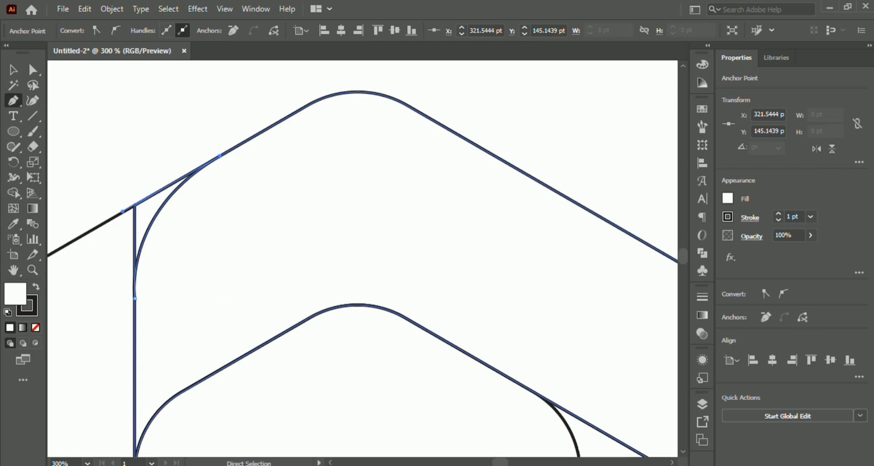
drag(220, 155, 135, 204)
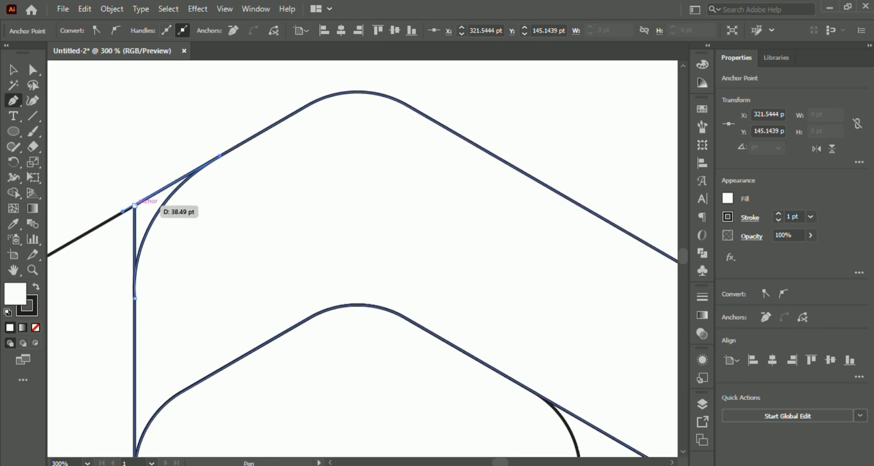
click(134, 206)
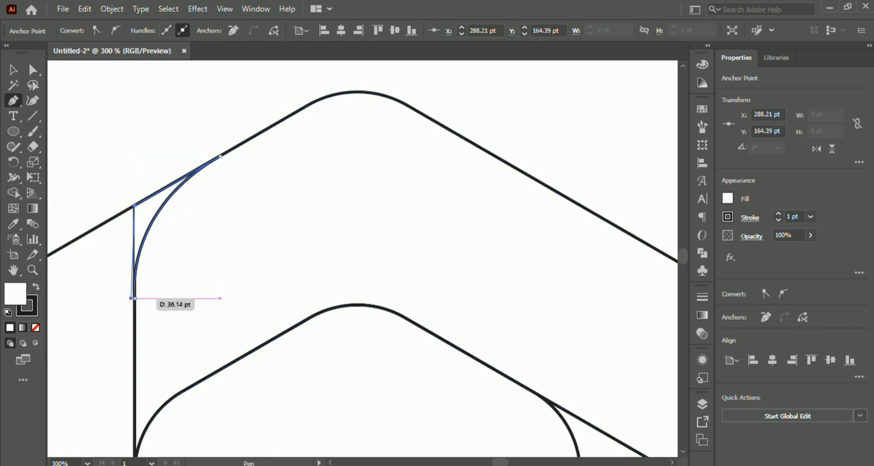
click(134, 298)
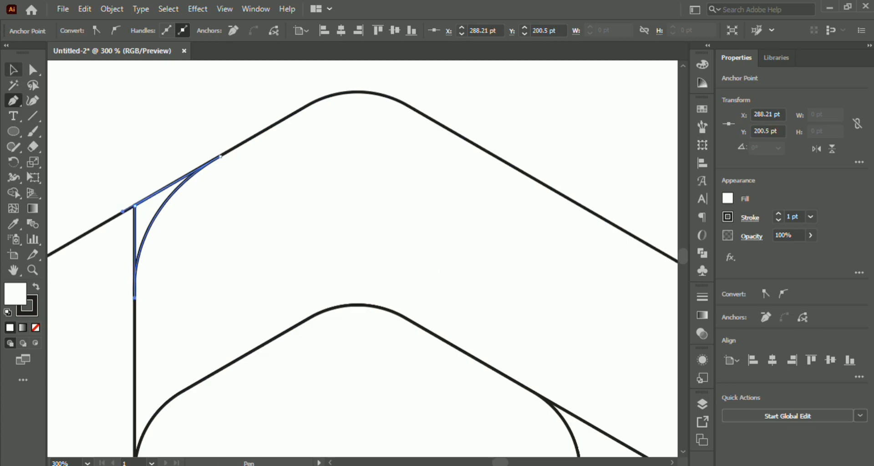
click(13, 70)
click(200, 104)
scroll(336, 157, down, 3)
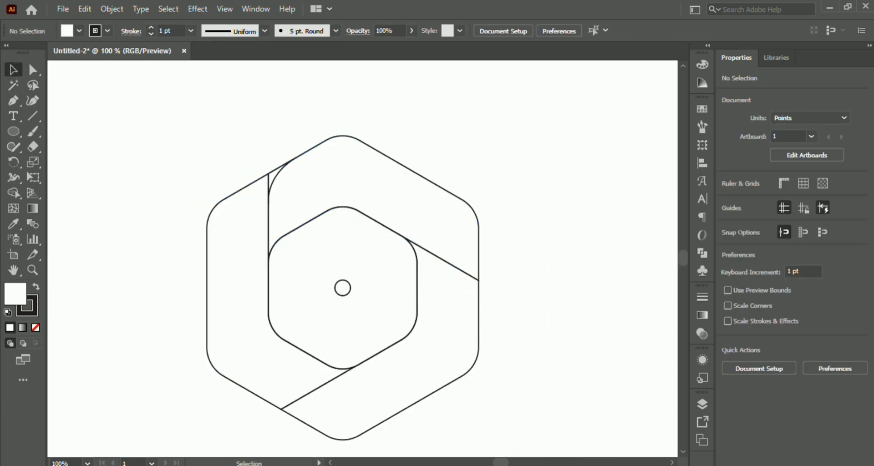
- Create two copies of the curved corner piece by rotating it in 120° steps about the centre of the circle
click(276, 169)
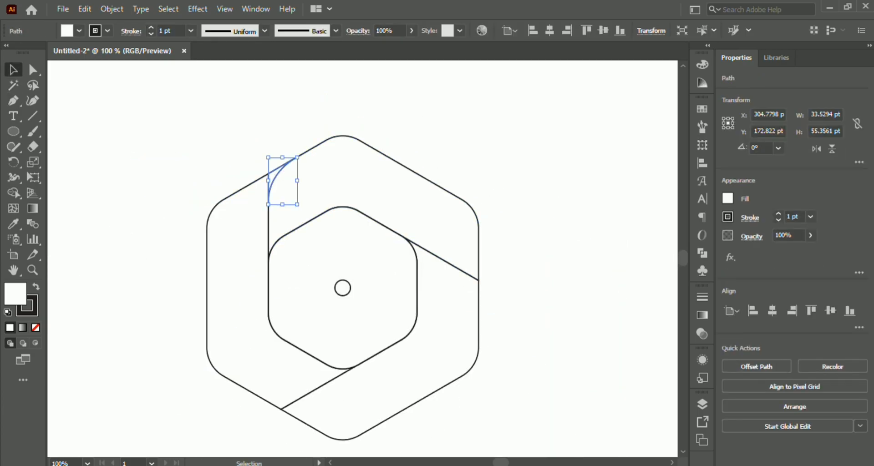
click(14, 162)
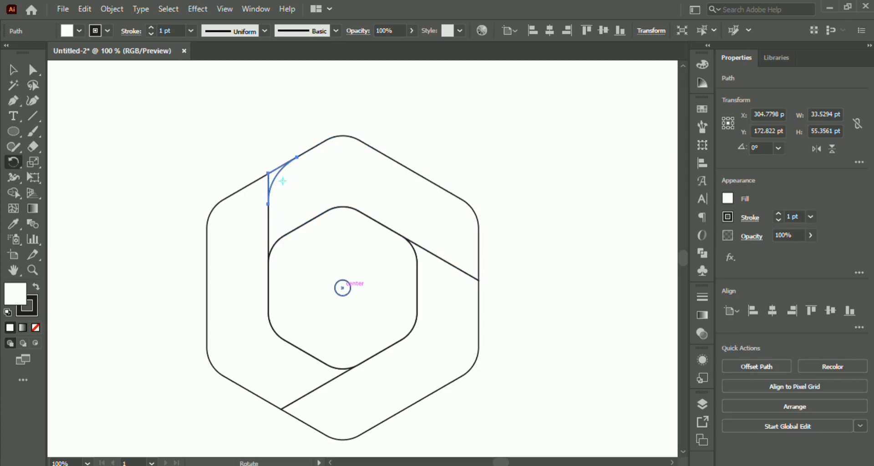
alt+click(342, 288)
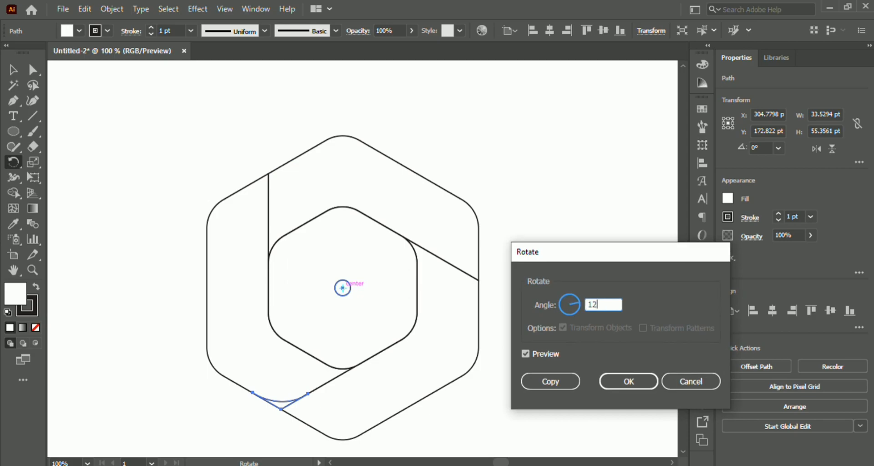
click(550, 382)
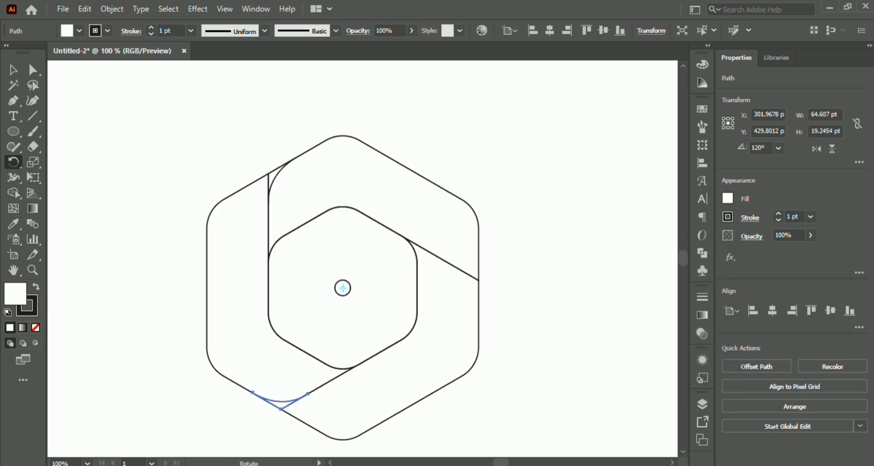
key(ctrl+d)
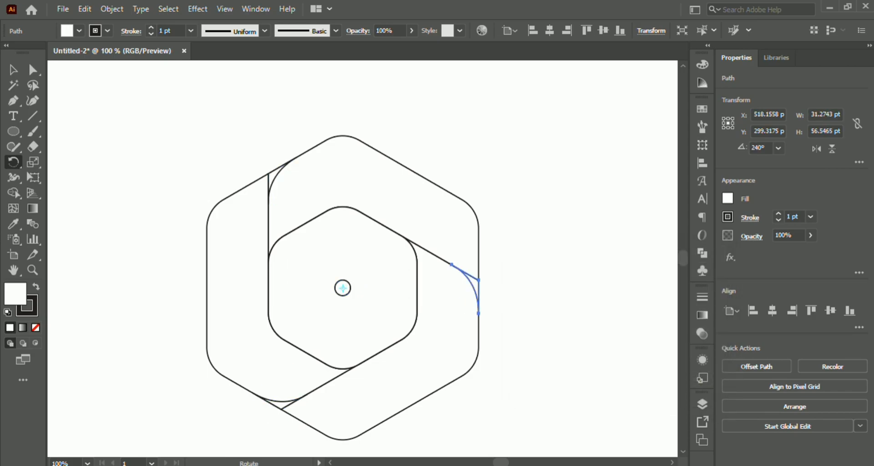
key(v)
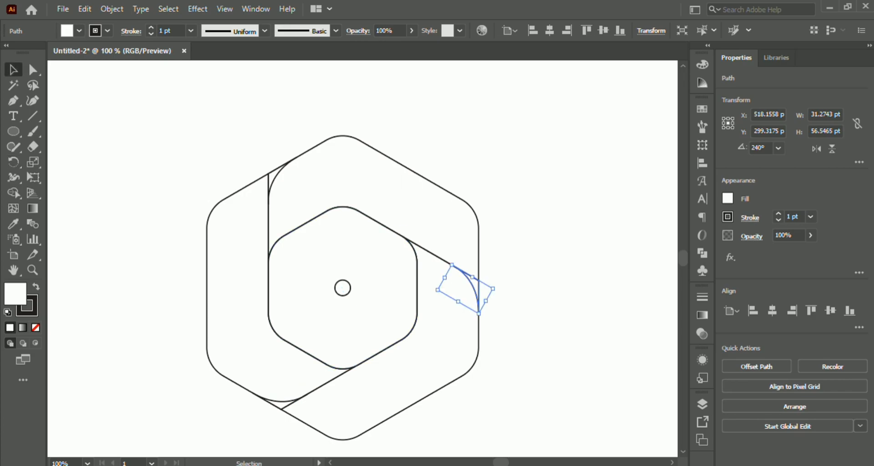
- Merge each of the three curved corner pieces into its adjoining band with Shape Builder, and deselect the artwork
drag(170, 140, 517, 417)
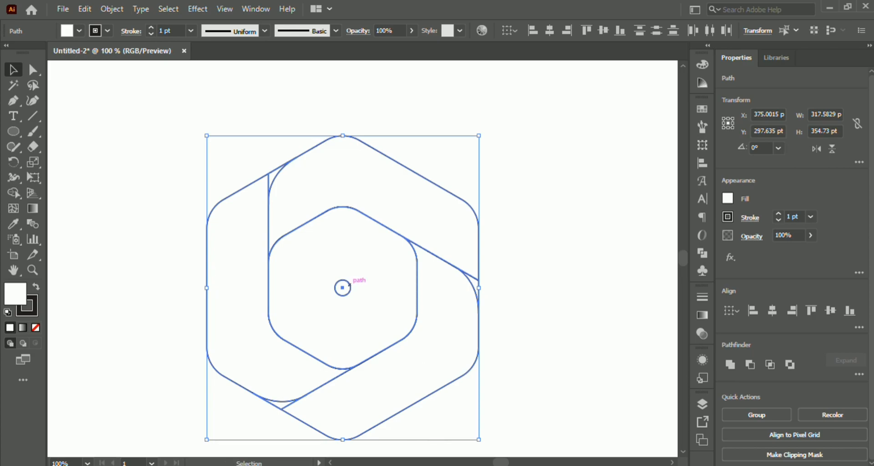
click(14, 193)
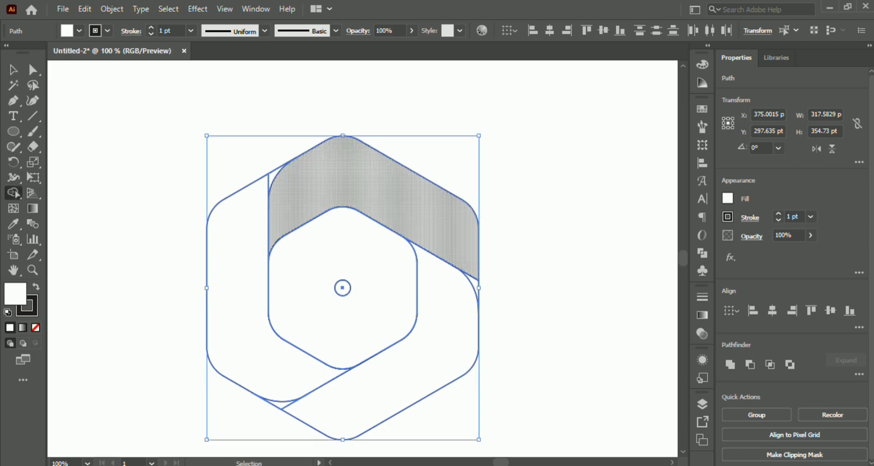
scroll(273, 182, up, 1)
drag(250, 197, 272, 172)
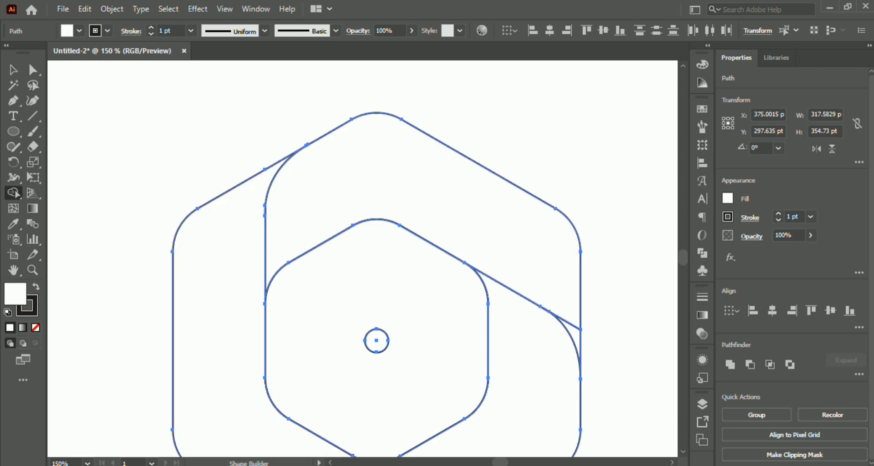
scroll(219, 273, down, 2)
drag(556, 239, 571, 287)
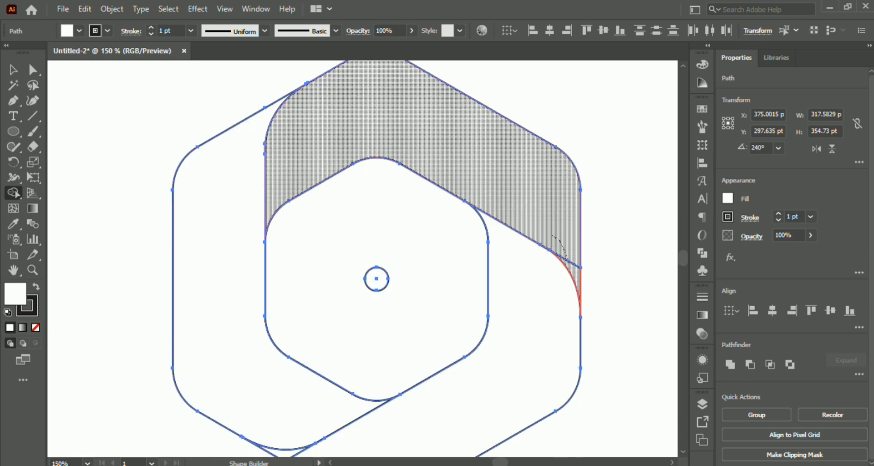
scroll(569, 291, down, 2)
drag(324, 388, 283, 395)
click(14, 69)
click(119, 218)
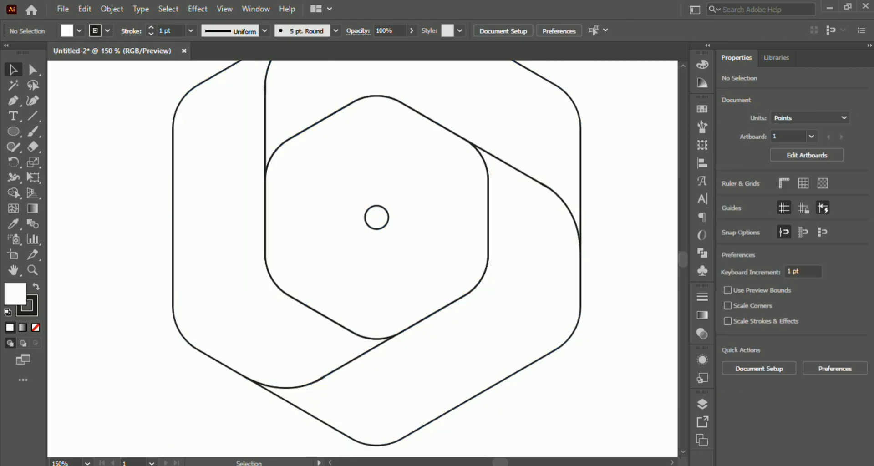
scroll(320, 264, down, 3)
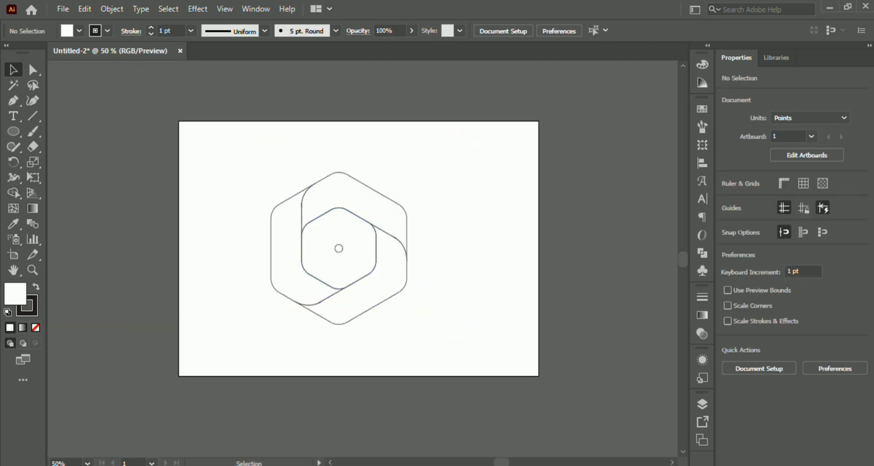
click(744, 465)
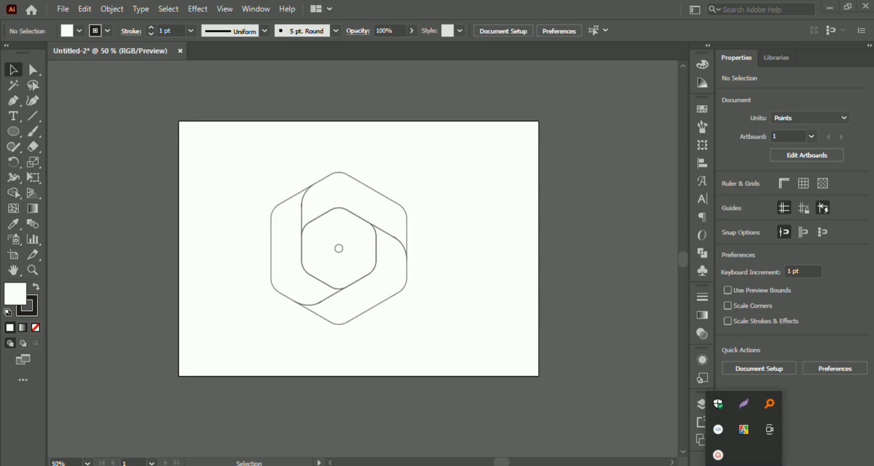
click(718, 455)
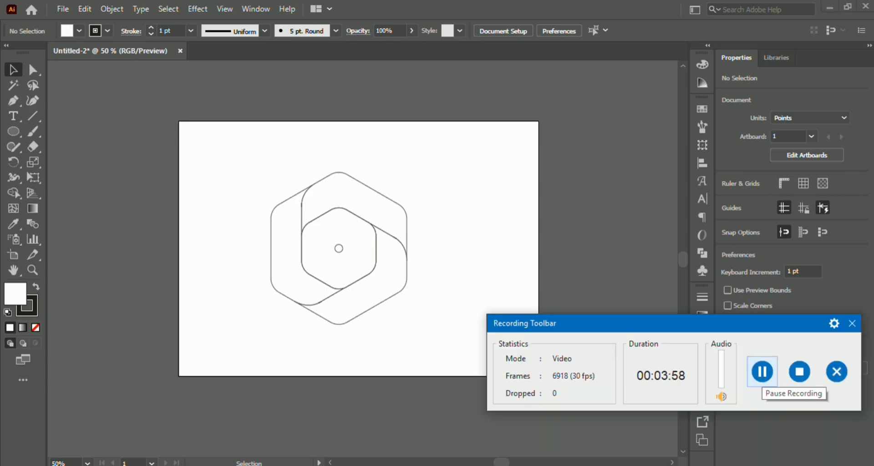
click(744, 465)
click(718, 455)
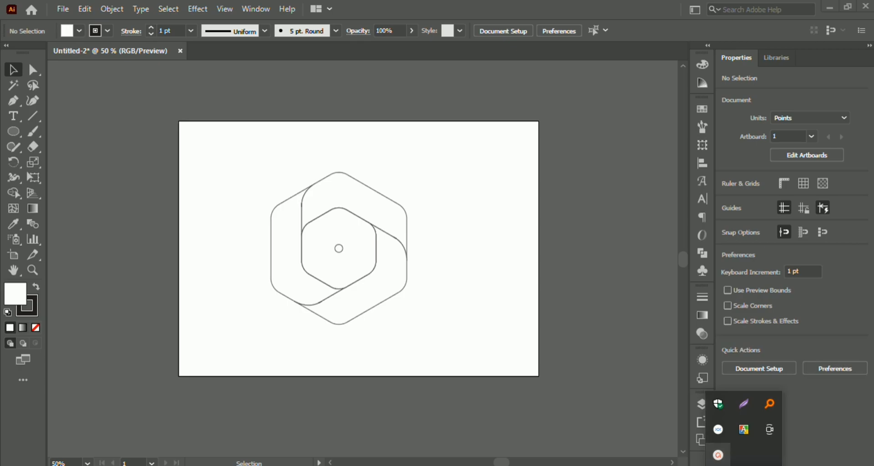
click(744, 465)
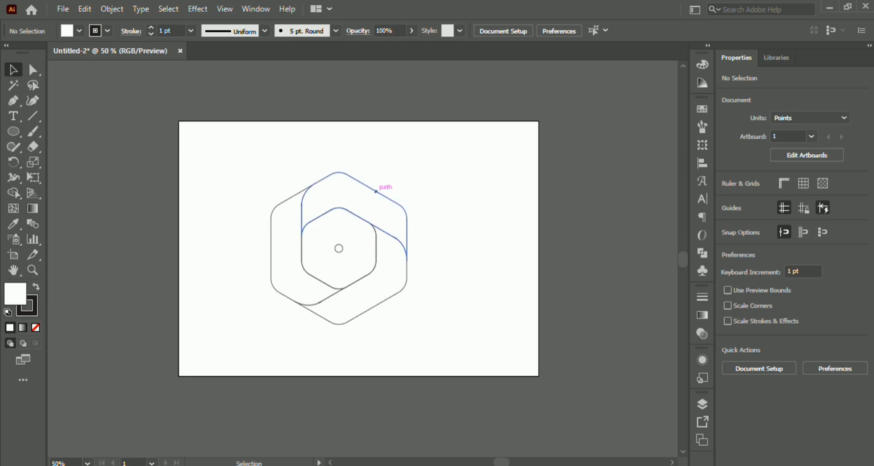
- Fill the upper band with a linear gradient running from pink to purple
click(376, 191)
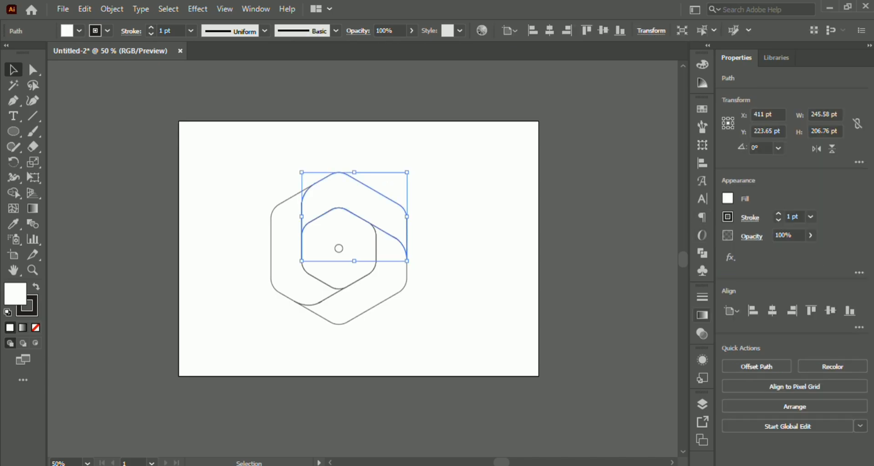
click(702, 315)
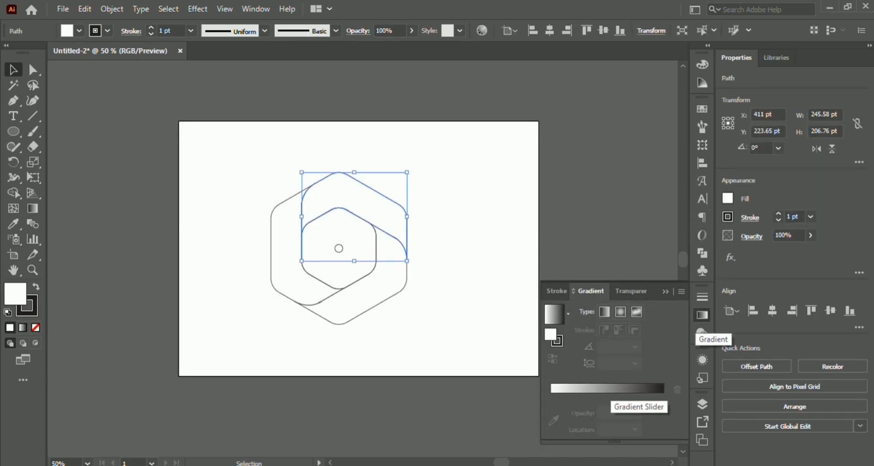
click(608, 389)
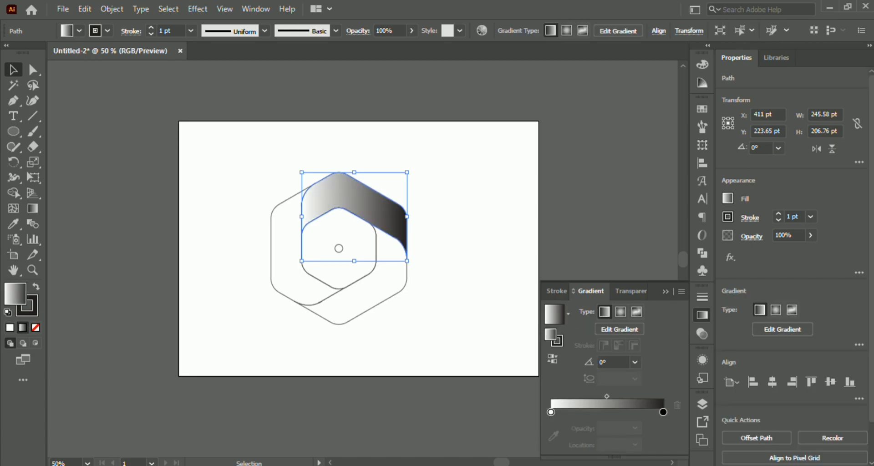
click(663, 412)
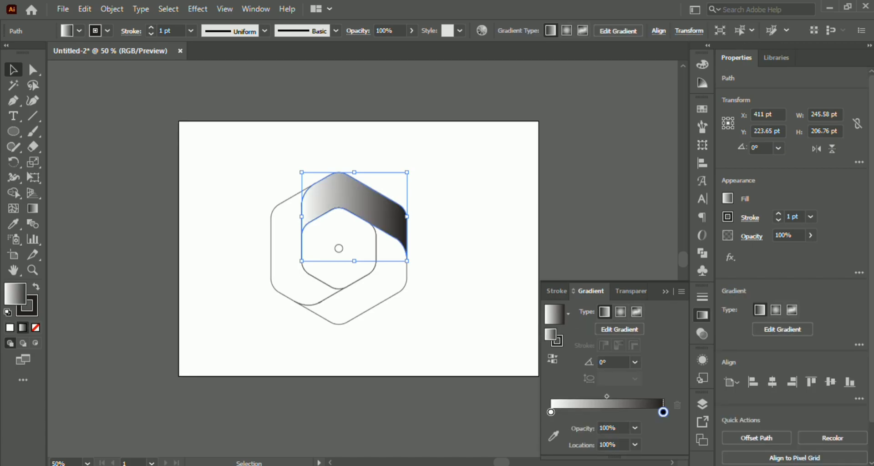
double_click(663, 412)
click(597, 278)
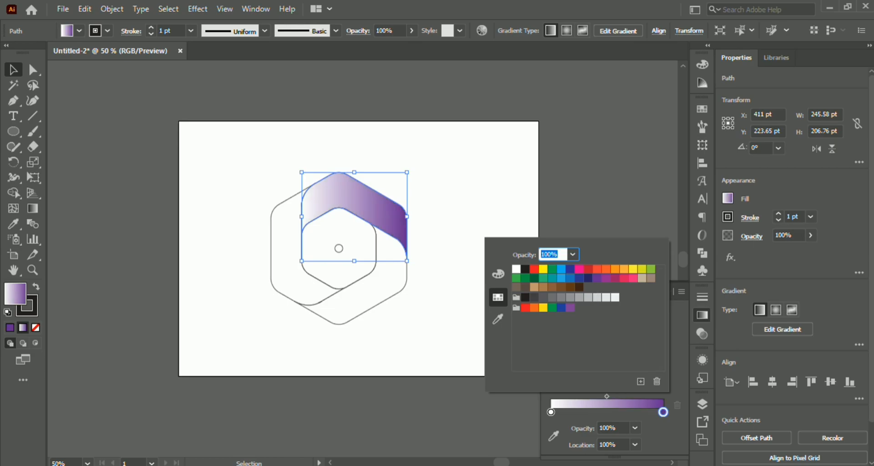
click(550, 412)
click(632, 278)
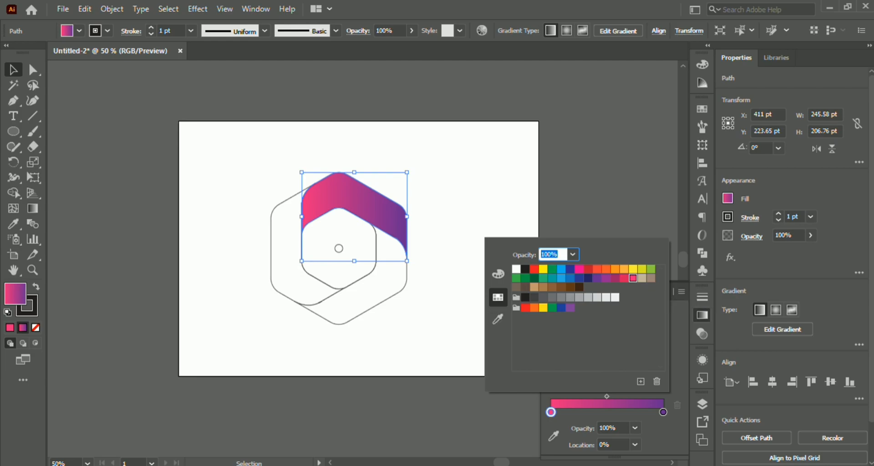
- Fill the left band with a linear gradient running from CMYK Cyan to dark blue
click(288, 275)
double_click(288, 275)
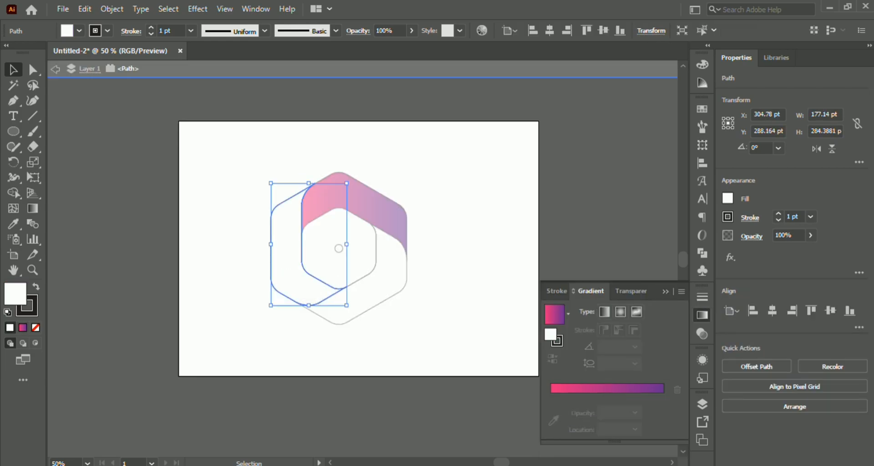
double_click(240, 291)
click(276, 290)
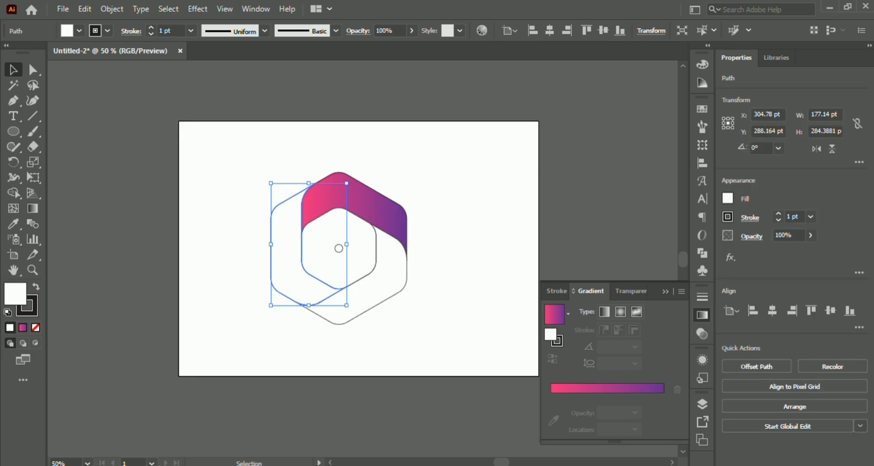
key(period)
double_click(663, 411)
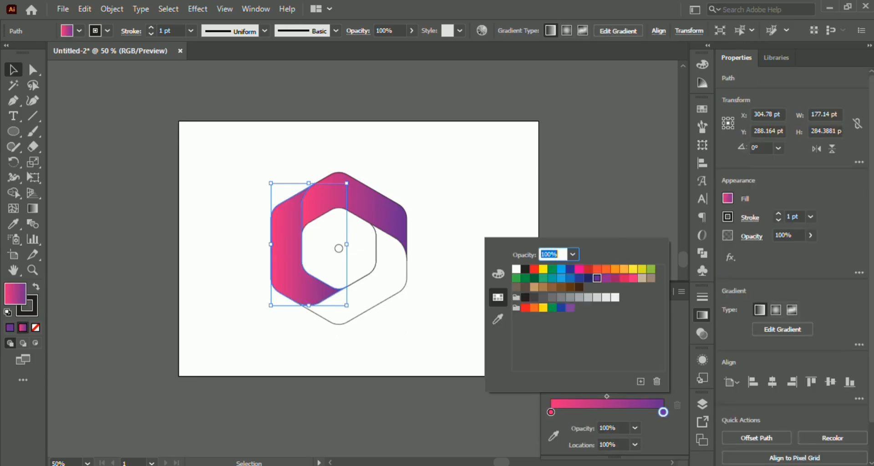
click(579, 278)
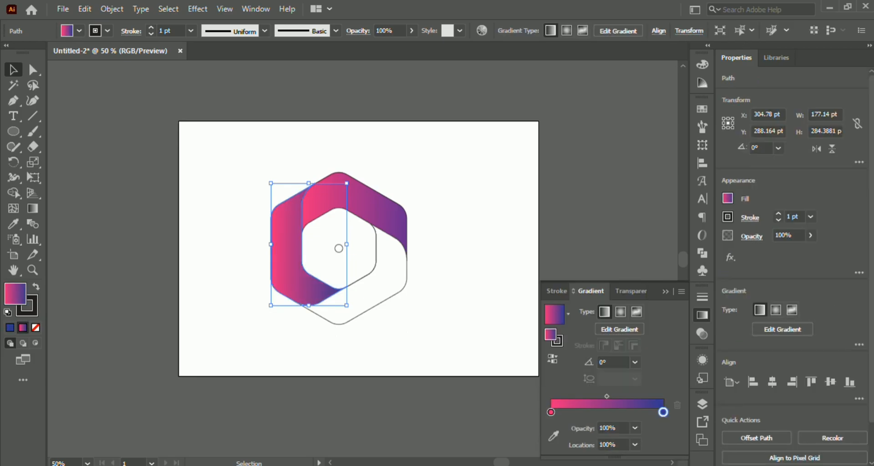
double_click(551, 412)
click(570, 269)
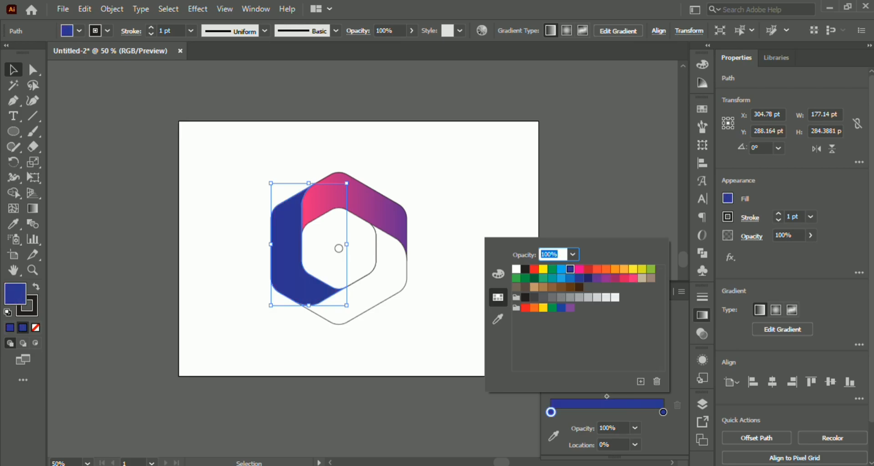
click(561, 269)
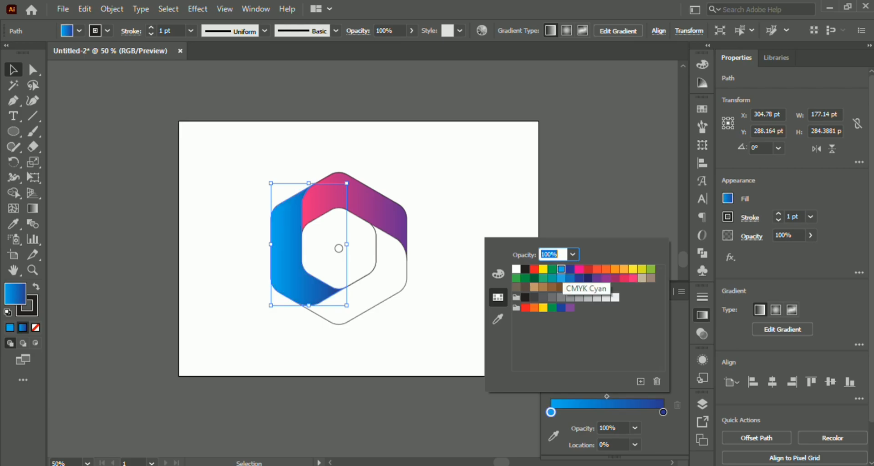
- Apply the linear gradient to the lower-right band and set its end colour to green
click(393, 293)
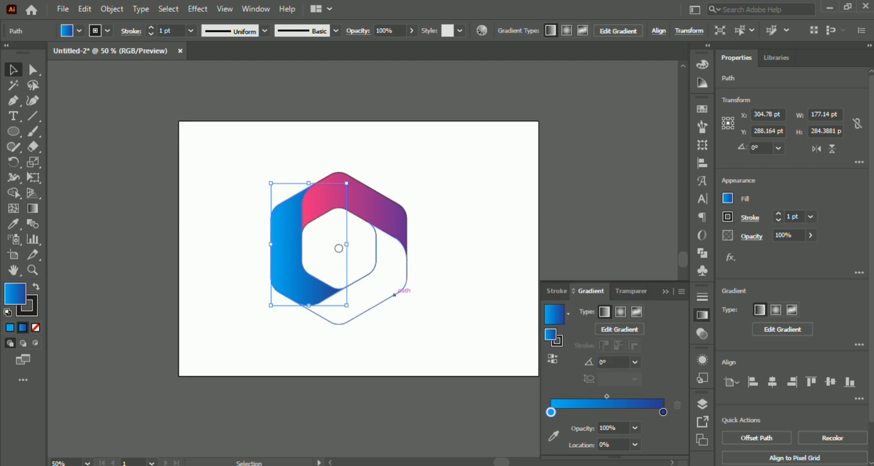
click(553, 314)
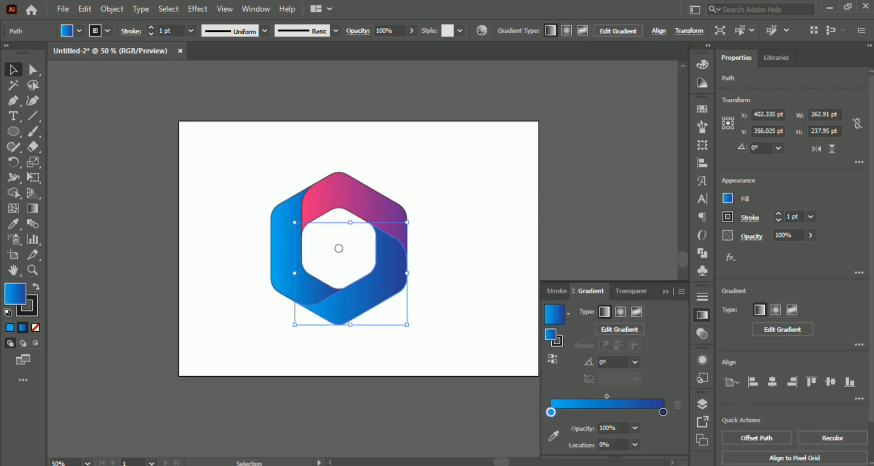
double_click(663, 411)
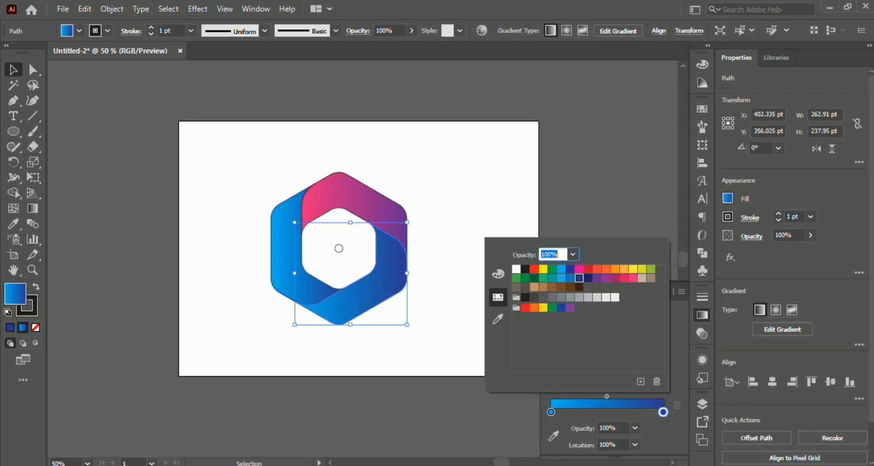
click(543, 278)
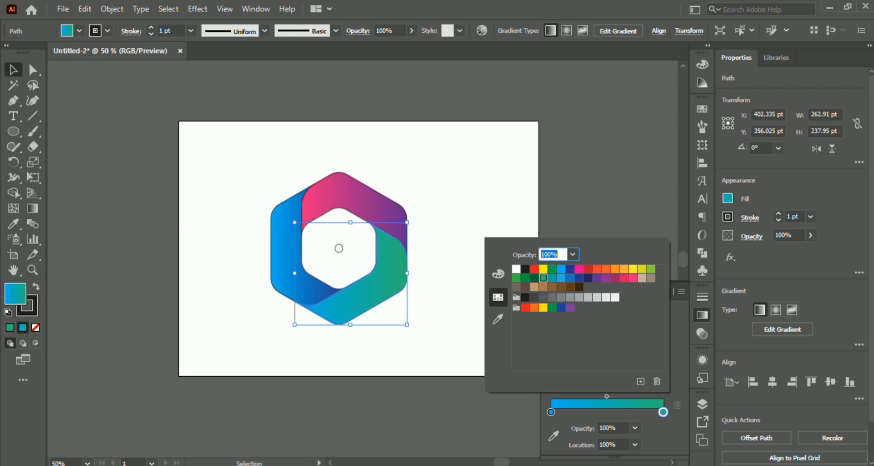
- Try several green and blue swatches for the start colour of the lower-right band's gradient, and set it to dark blue
click(551, 412)
double_click(551, 411)
click(651, 269)
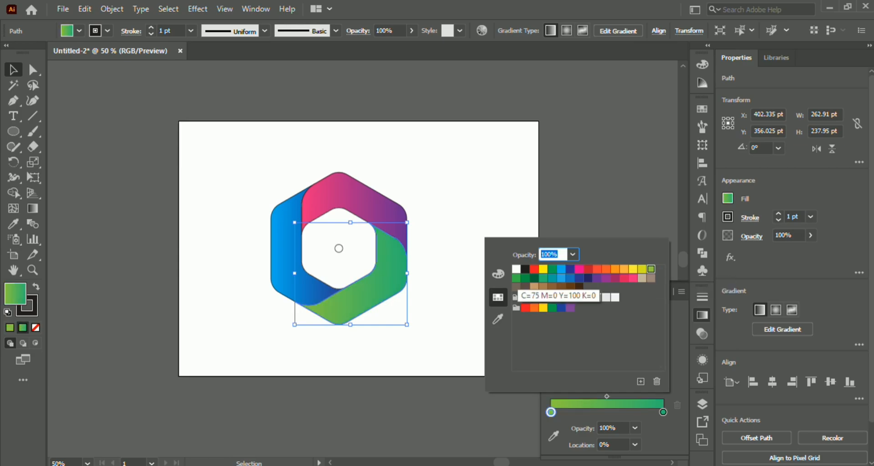
click(516, 278)
click(525, 278)
click(543, 278)
click(570, 278)
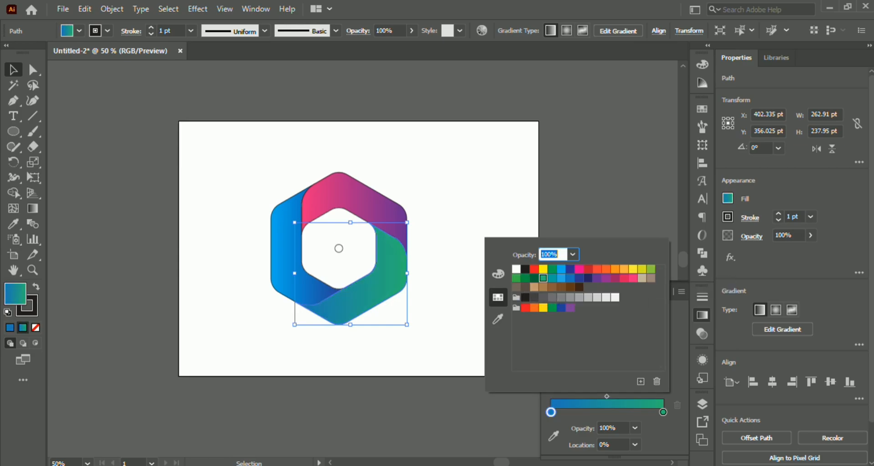
click(578, 278)
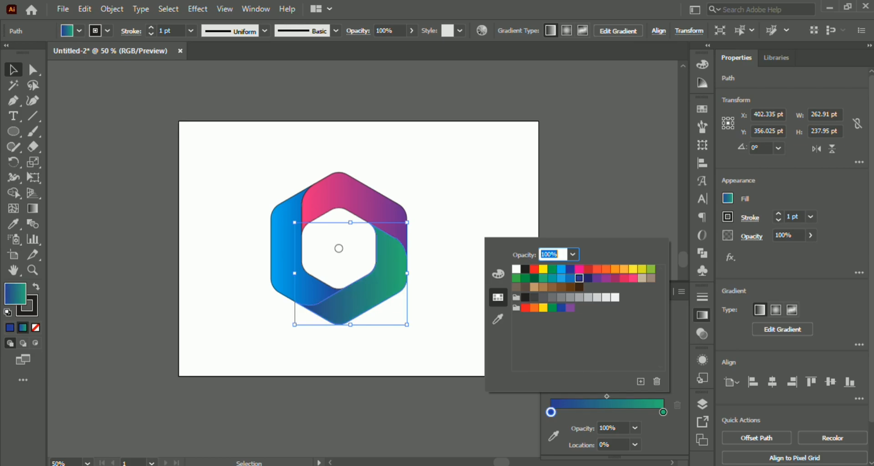
- Set the start colour of the lower-right band's gradient to the light blue swatch and deselect the artwork
click(561, 278)
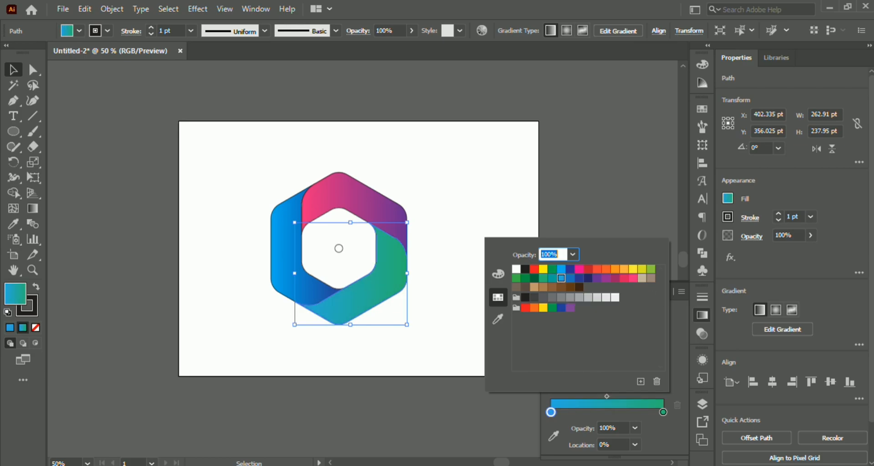
key(Escape)
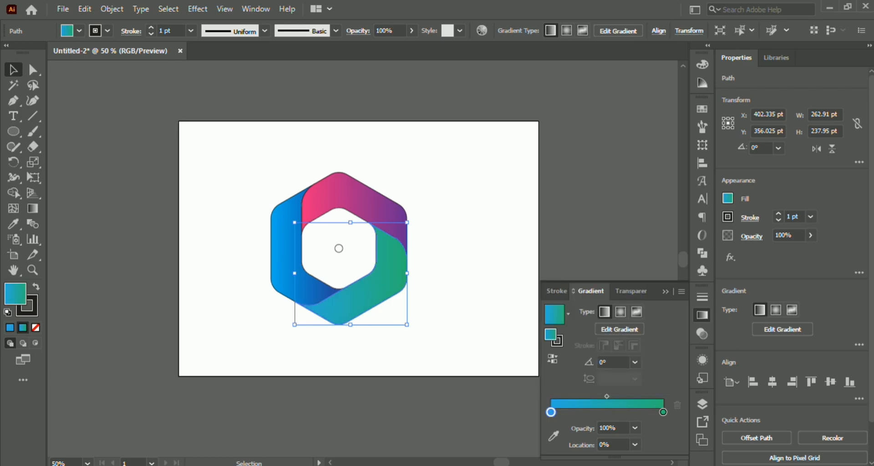
click(702, 315)
click(600, 273)
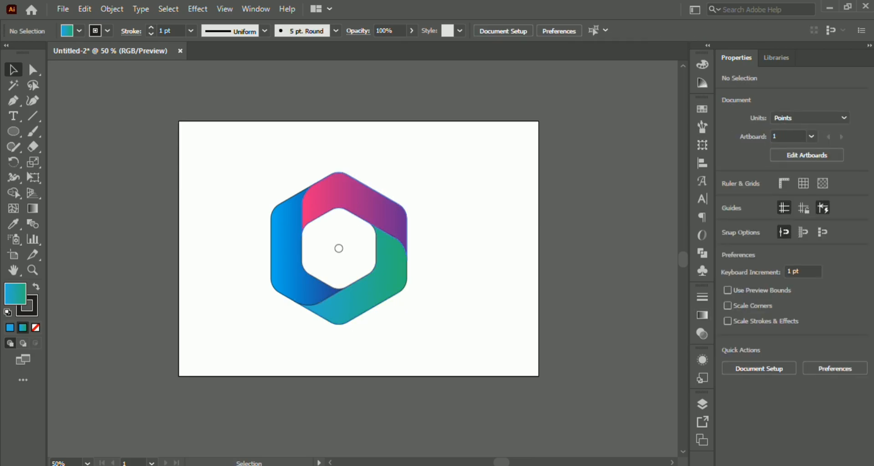
click(338, 248)
click(465, 191)
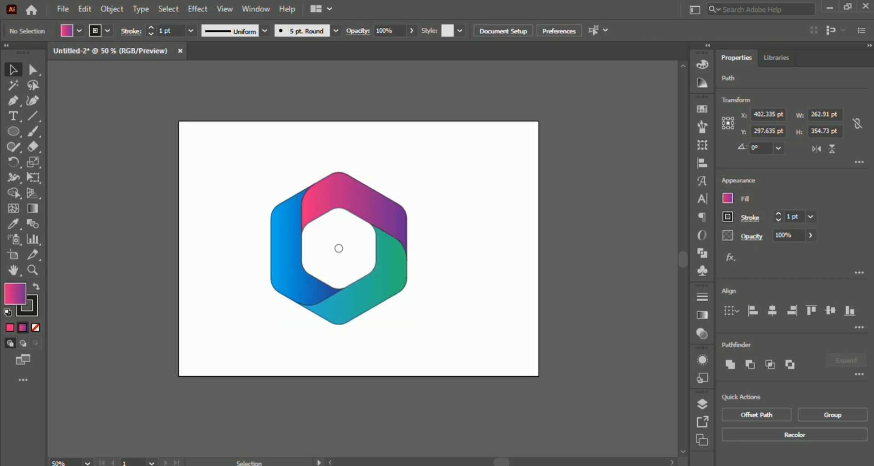
- Select the three gradient bands of the hexagon and remove their black stroke
scroll(365, 194, up, 2)
scroll(218, 206, up, 1)
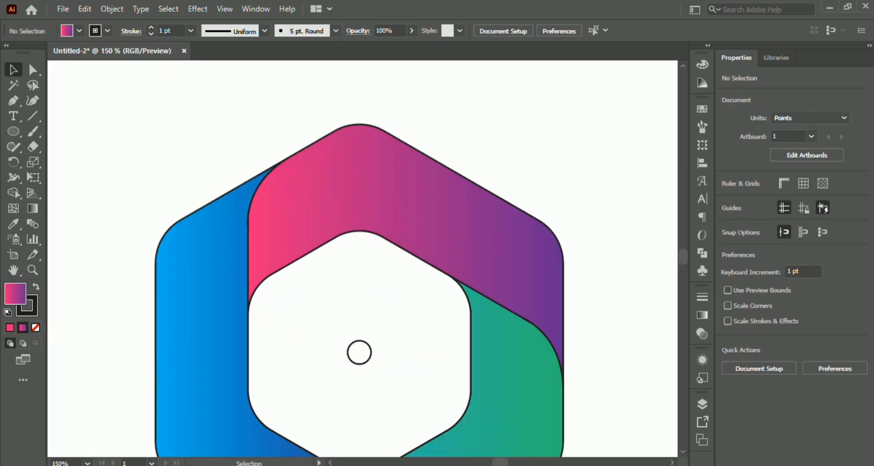
scroll(214, 173, down, 1)
drag(175, 149, 429, 259)
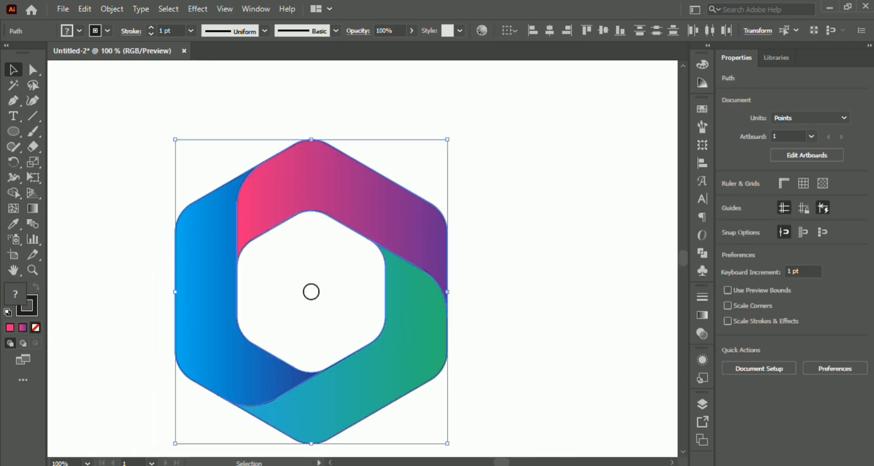
key(slash)
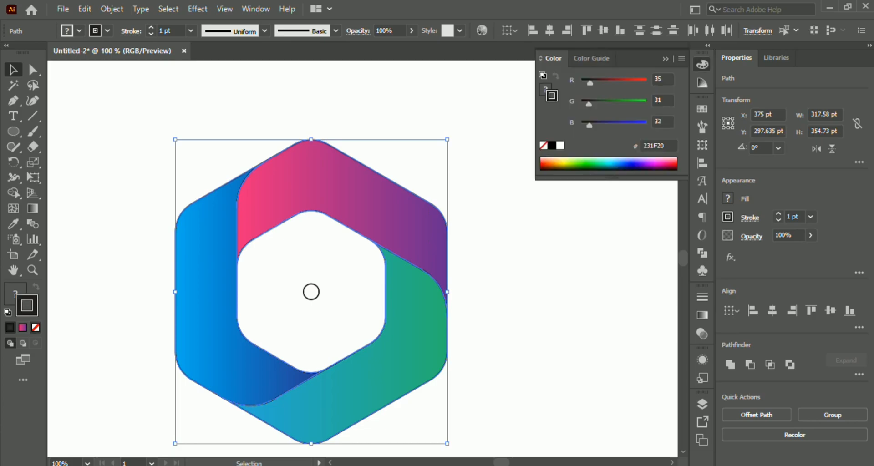
click(311, 292)
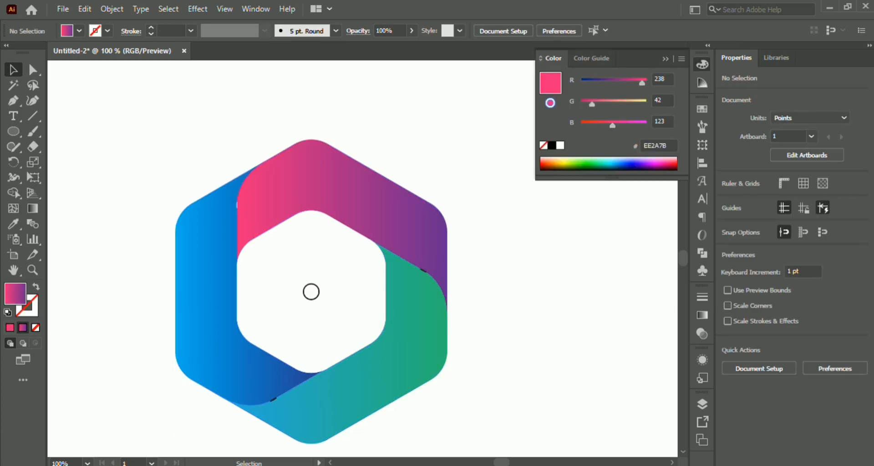
- Cut the three bands and the centre circle, and delete the stray paths left on the artboard
key(ctrl+a)
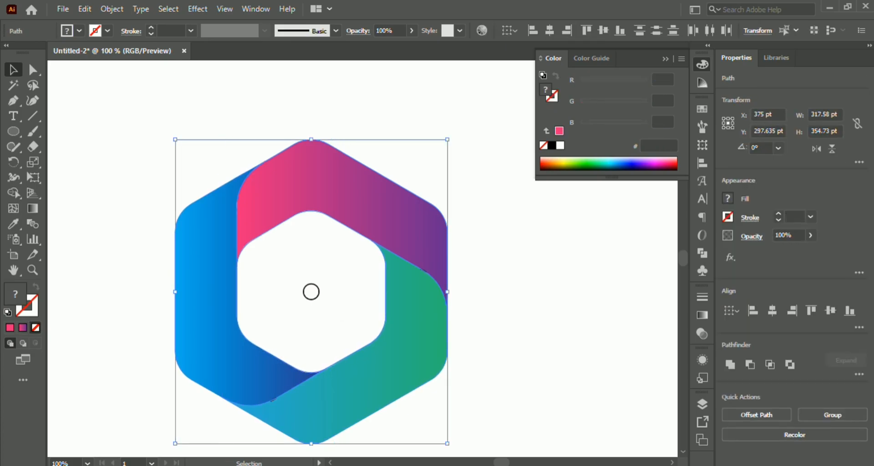
key(alt+o)
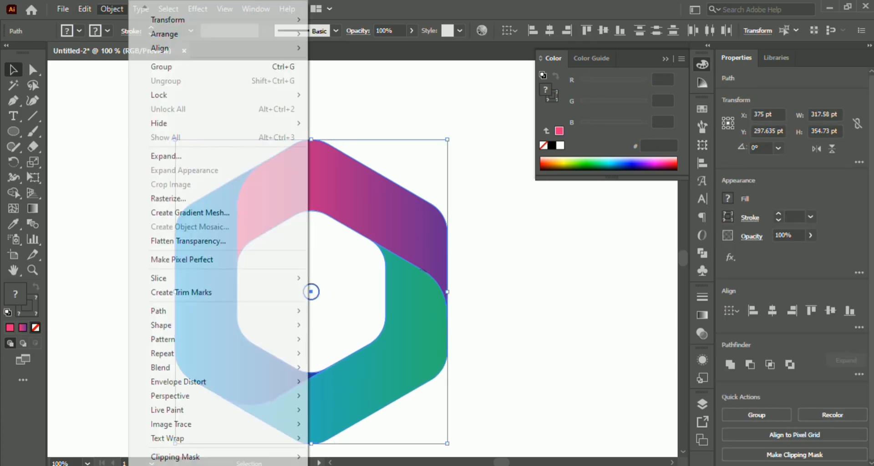
mouse_move(85, 9)
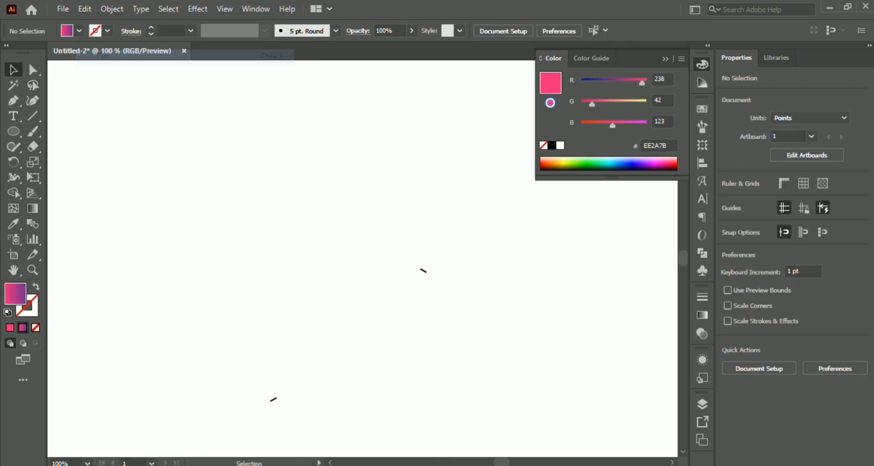
key(ctrl+minus)
key(ctrl+v)
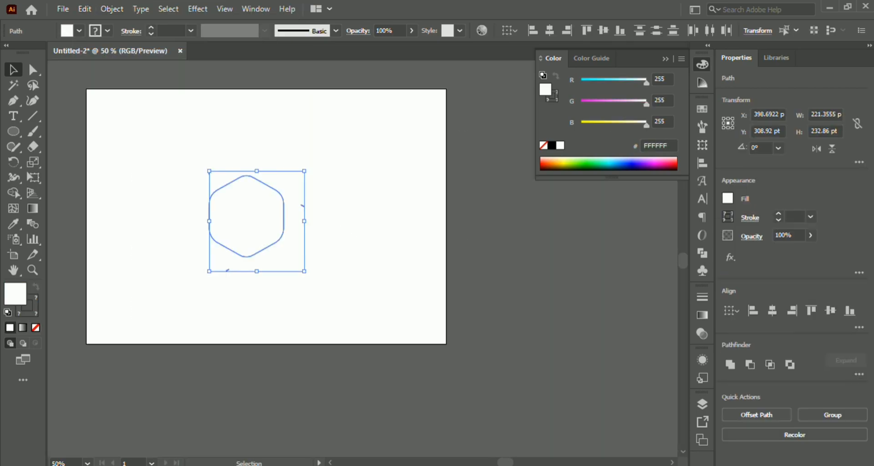
key(Delete)
- Paste the cut bands and centre circle back in front at their original position
scroll(238, 224, up, 2)
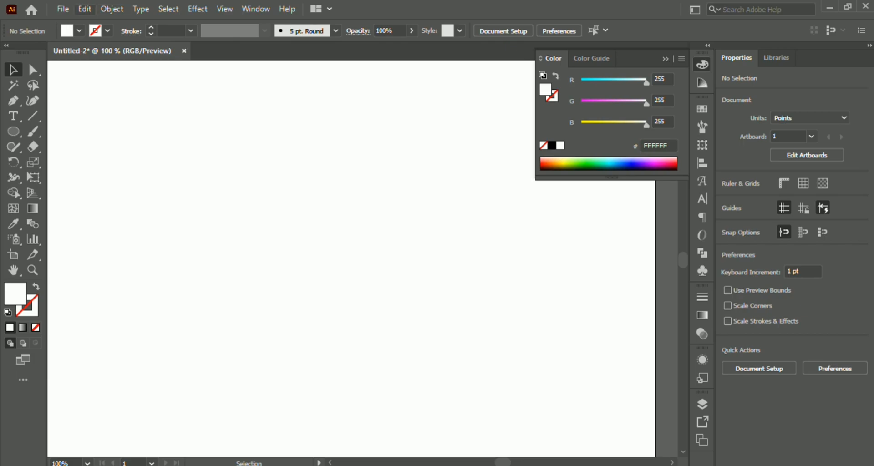
click(85, 9)
click(119, 99)
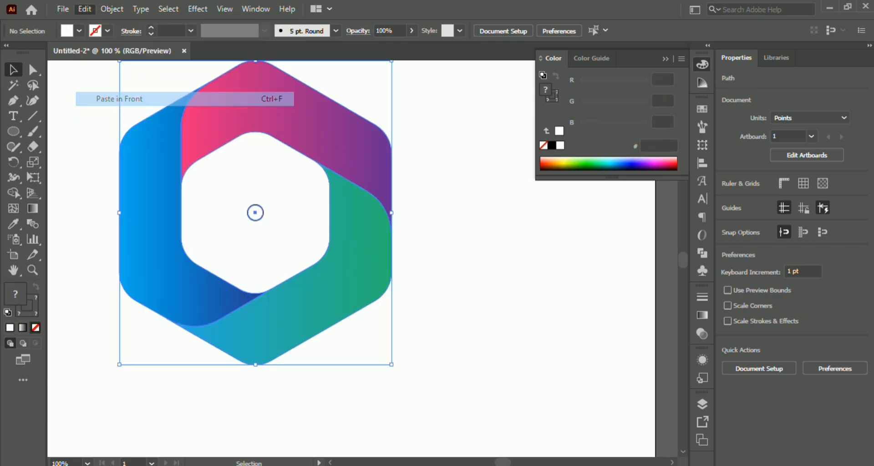
click(455, 255)
drag(455, 255, 510, 304)
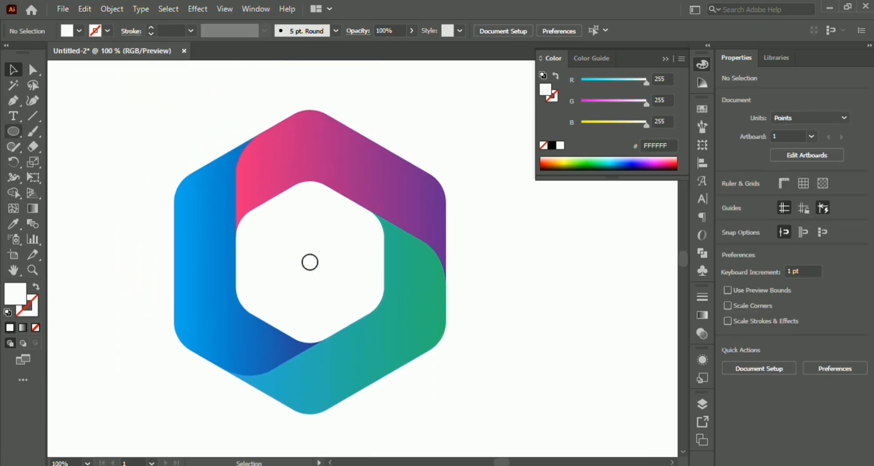
- Draw a closed five-sided Pen shape over the upper-left corner, covering the pink start of the upper band
click(13, 100)
click(306, 99)
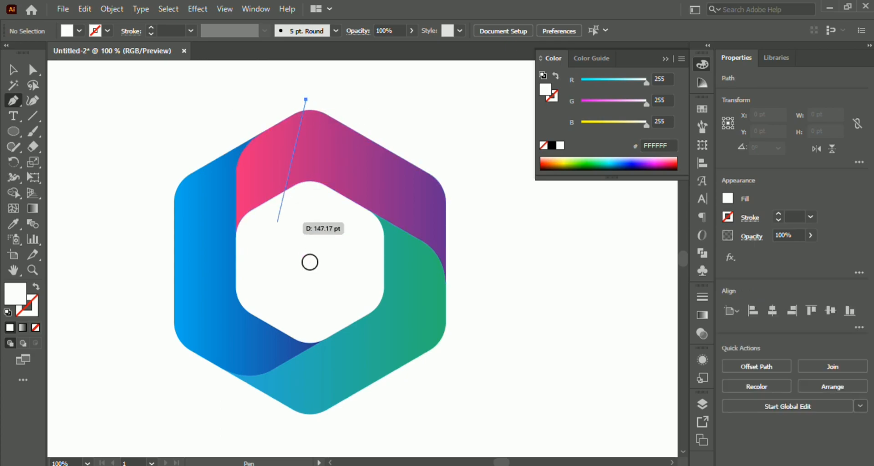
click(277, 236)
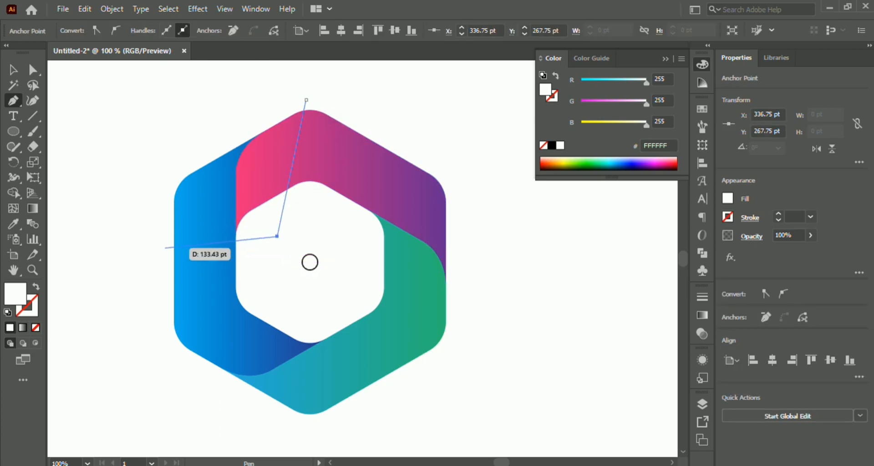
click(156, 248)
click(208, 109)
scroll(268, 73, up, 2)
click(267, 61)
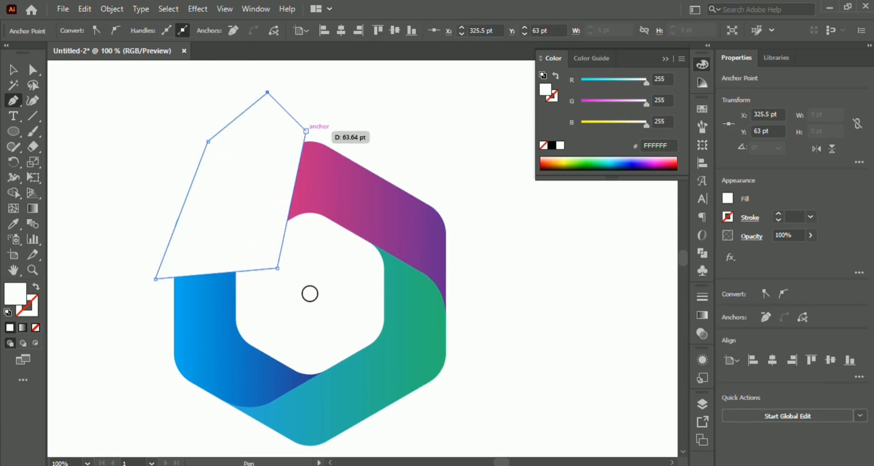
click(306, 100)
key(v)
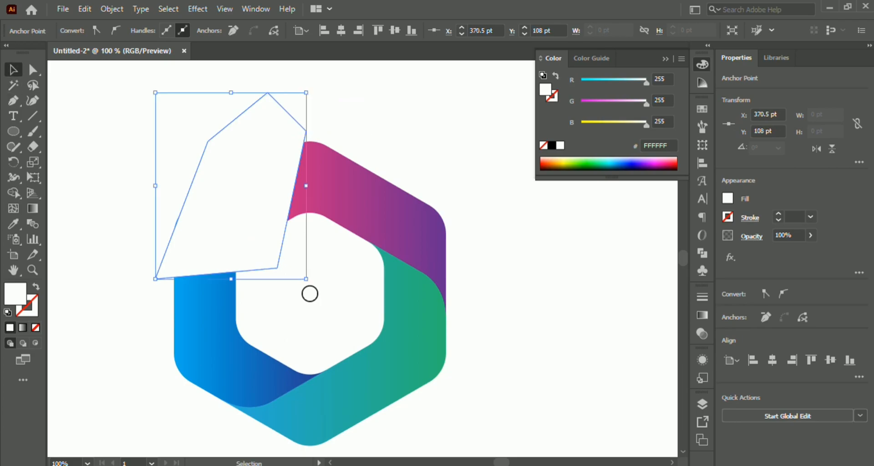
- Fill the five-sided shape with a linear gradient reversed to run from black to white, with the white stop at 0% opacity
key(ctrl+F9)
key(period)
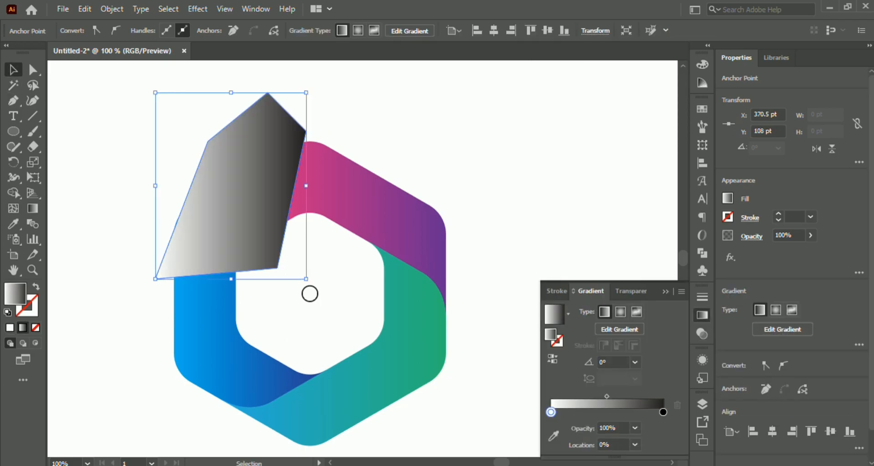
click(552, 359)
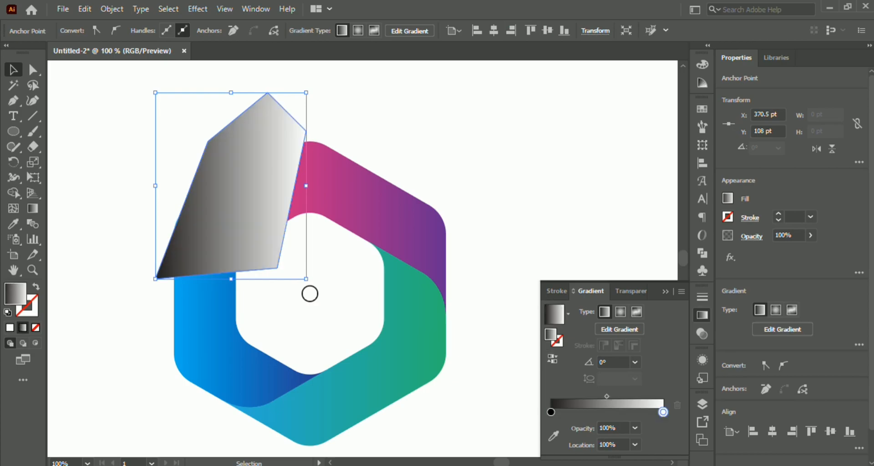
drag(663, 412, 662, 412)
double_click(608, 428)
text(0)
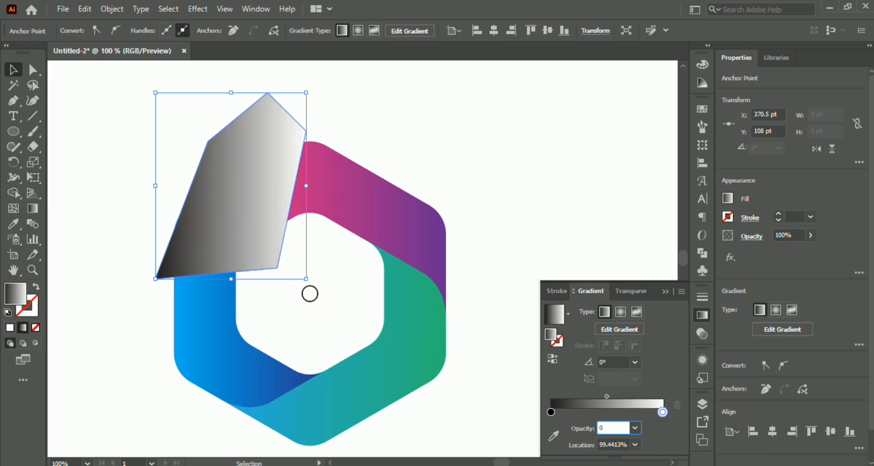
key(Return)
click(702, 315)
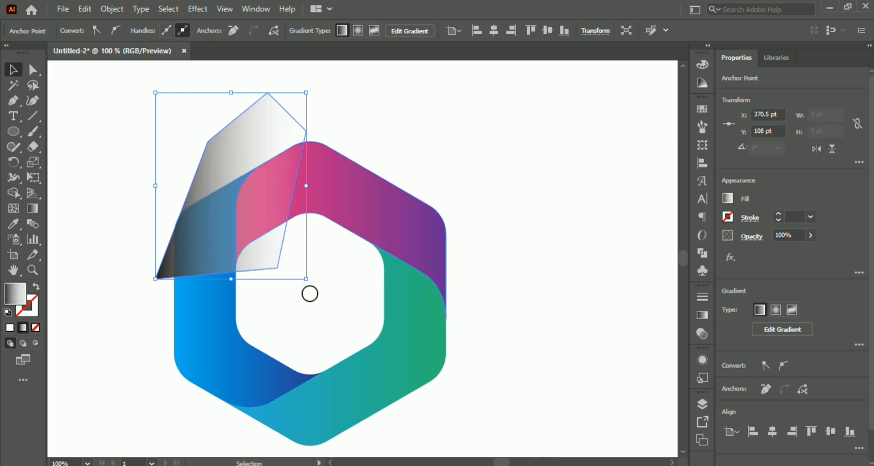
- Trim the black gradient shape to the upper band with Shape Builder, removing the parts outside the band
shift+click(387, 212)
click(14, 193)
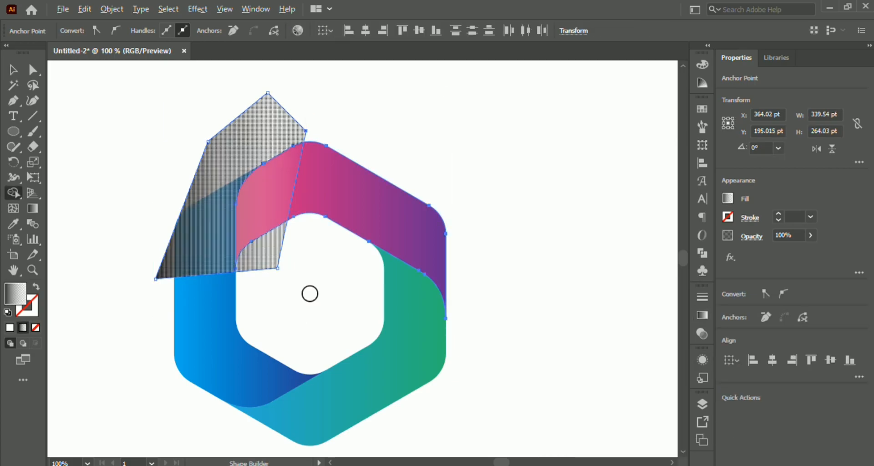
alt+click(227, 157)
click(13, 69)
click(182, 123)
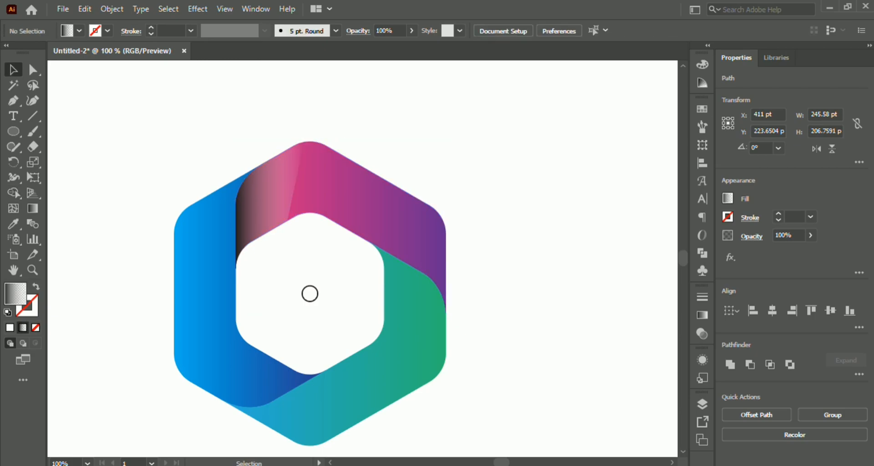
- Set the blending mode of the black gradient shading on the upper band to Multiply
click(264, 200)
click(358, 31)
click(254, 52)
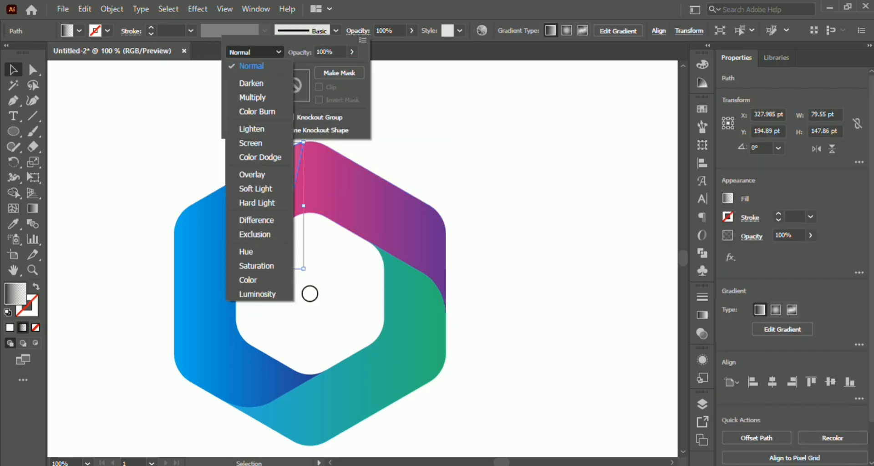
click(253, 97)
key(Escape)
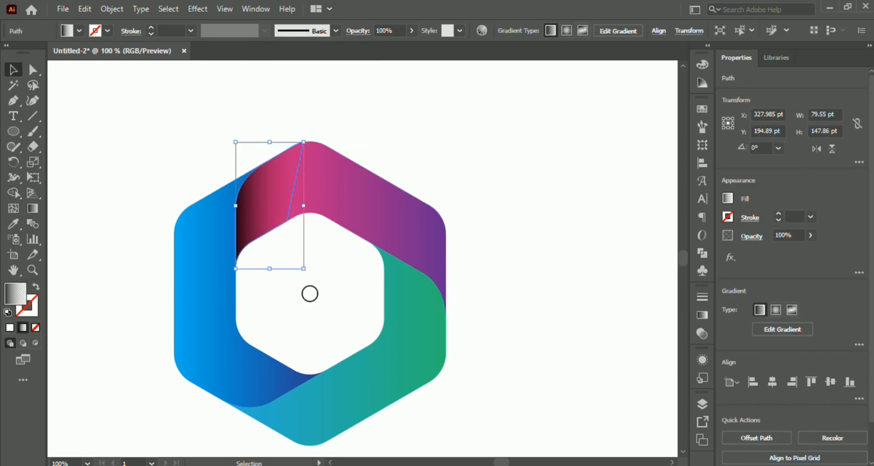
click(415, 157)
scroll(416, 157, down, 2)
drag(414, 159, 397, 165)
scroll(330, 186, up, 1)
scroll(327, 189, up, 1)
click(327, 189)
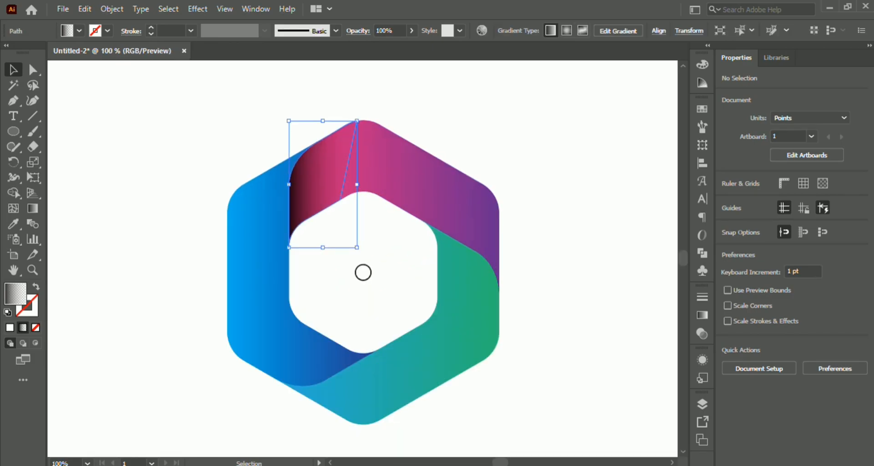
key(ctrl+c)
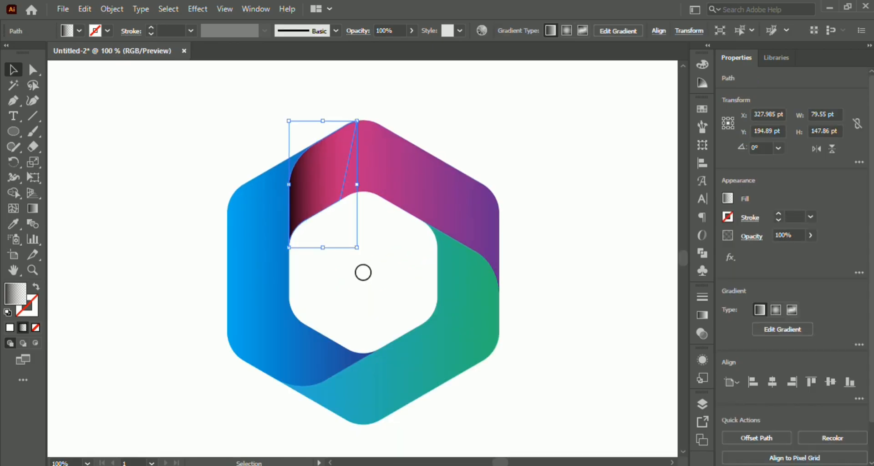
click(260, 226)
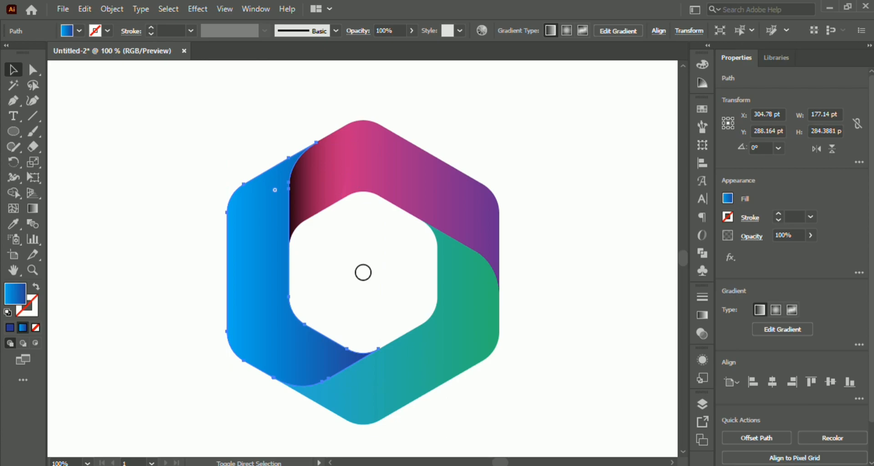
key(ctrl+c)
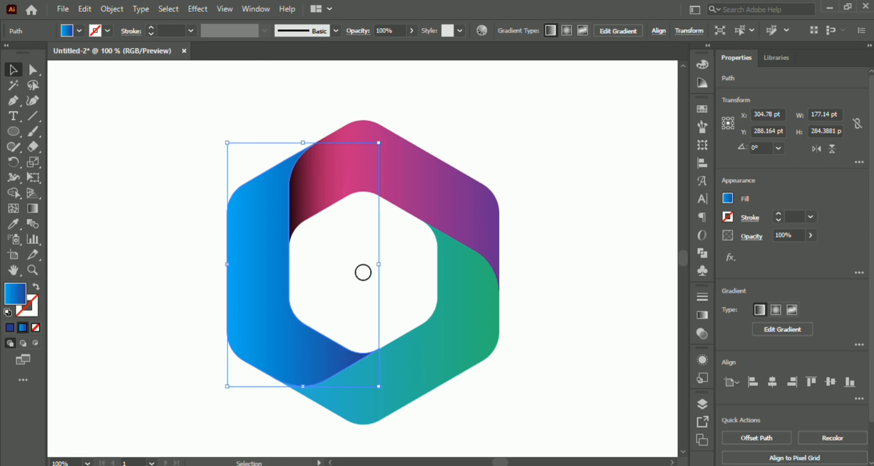
- Make a copy of the shading rotated 120° about the centre circle, and repeat the transformation for the third band
click(363, 273)
key(ctrl+f)
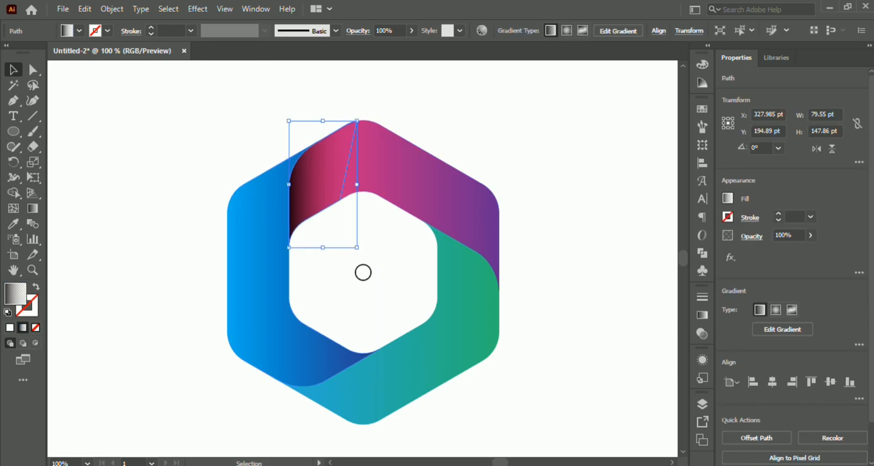
key(r)
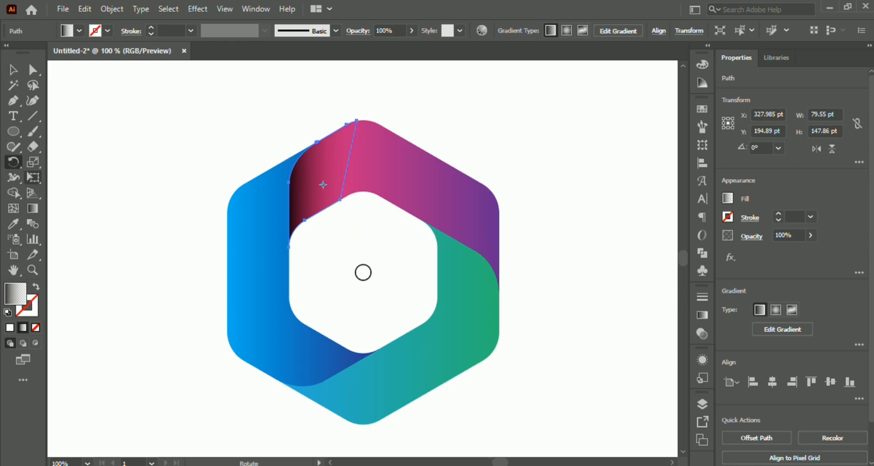
alt+click(363, 272)
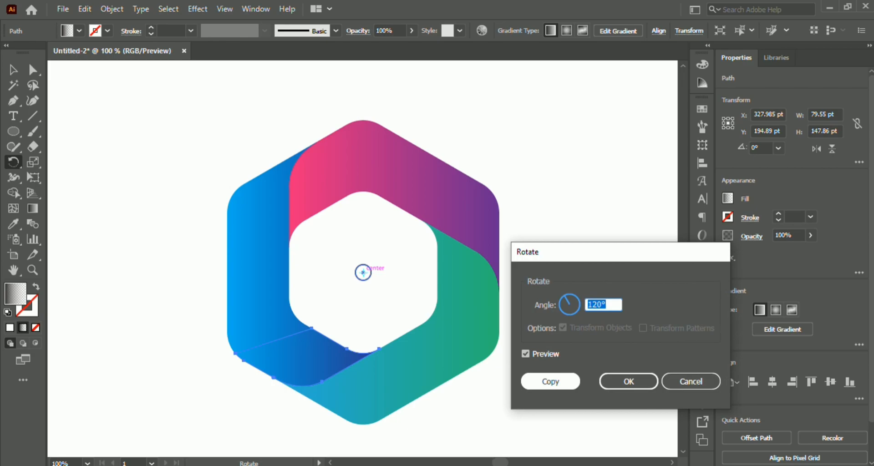
key(Return)
key(ctrl+d)
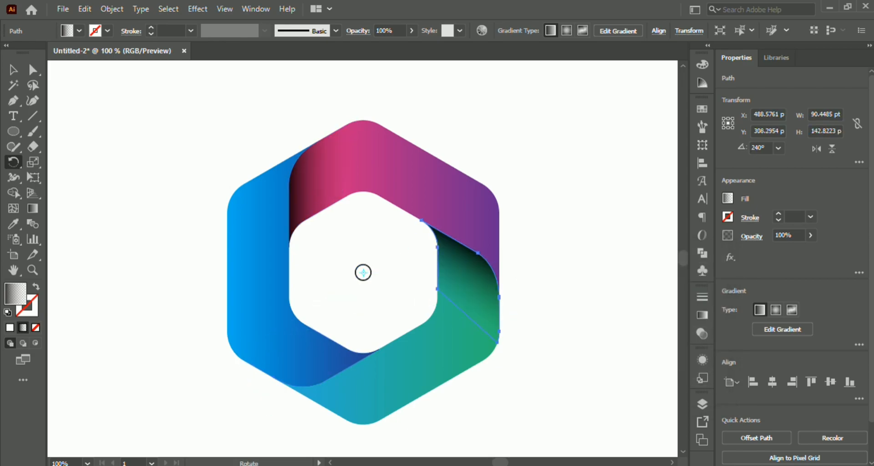
- Send the blue band backward in the stacking order so it sits behind its dark gradient shading
key(v)
click(258, 273)
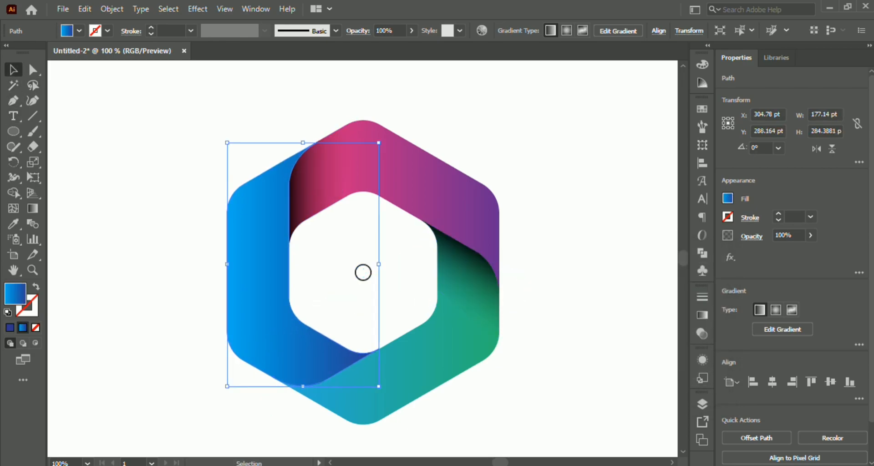
key(ctrl+[)
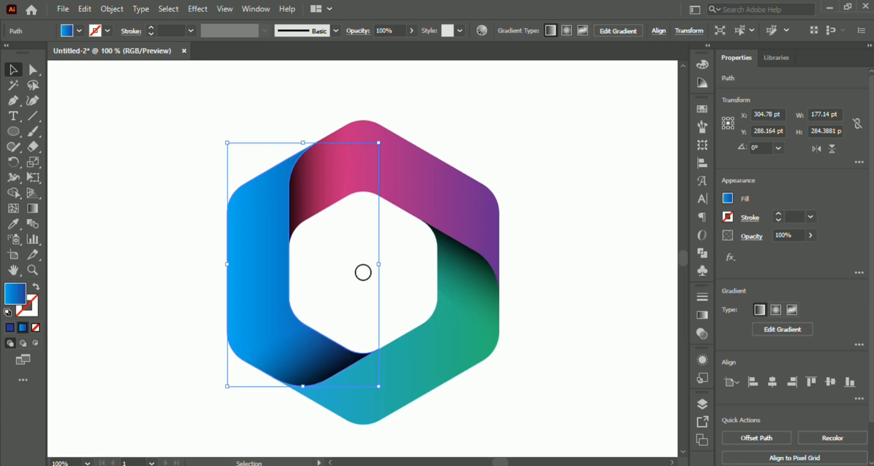
- Delete the small circle at the centre of the hexagon logo
click(363, 273)
key(ctrl+minus)
drag(263, 180, 513, 380)
drag(423, 266, 372, 289)
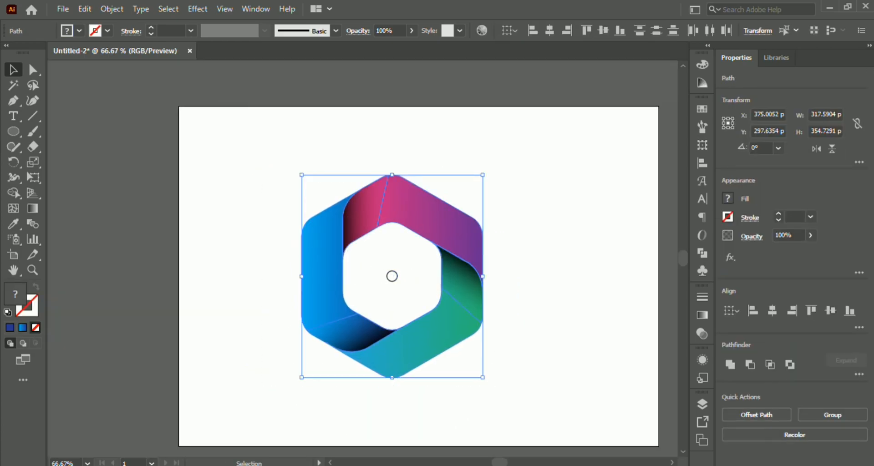
click(273, 167)
drag(273, 167, 509, 389)
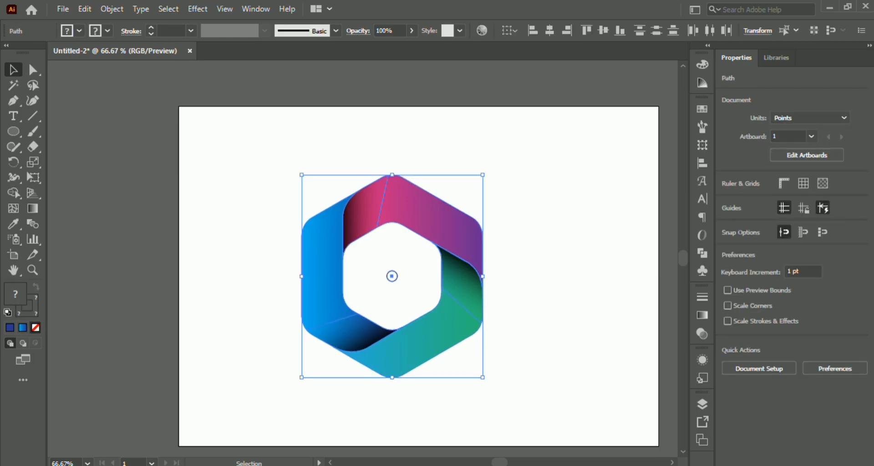
click(508, 389)
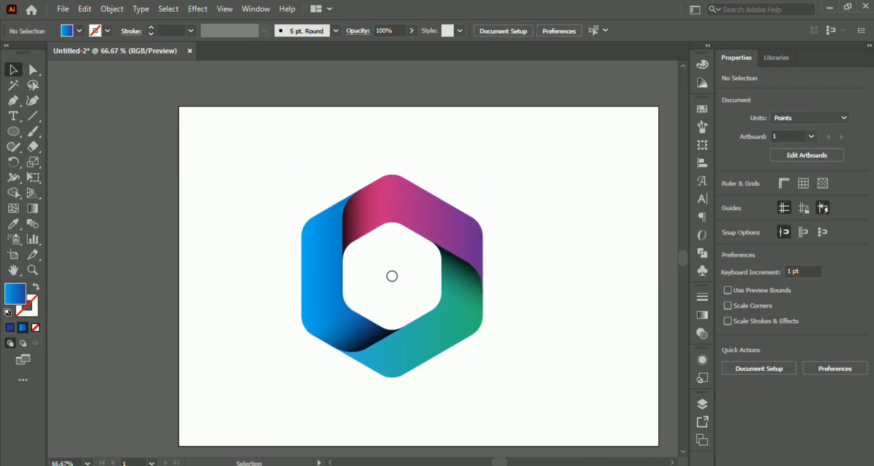
drag(407, 256, 372, 294)
key(Delete)
scroll(519, 279, down, 1)
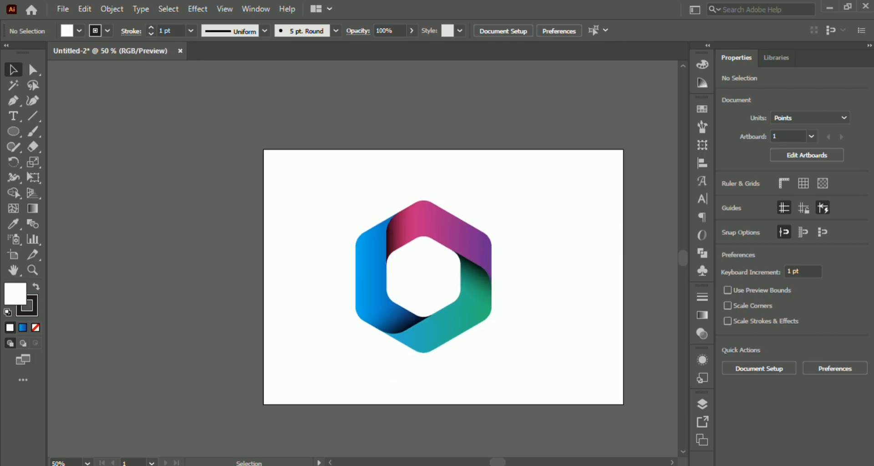
- Group all the hexagon bands and shading, and scale the group down to about 150 × 168 pt
drag(519, 278, 503, 288)
drag(521, 402, 335, 194)
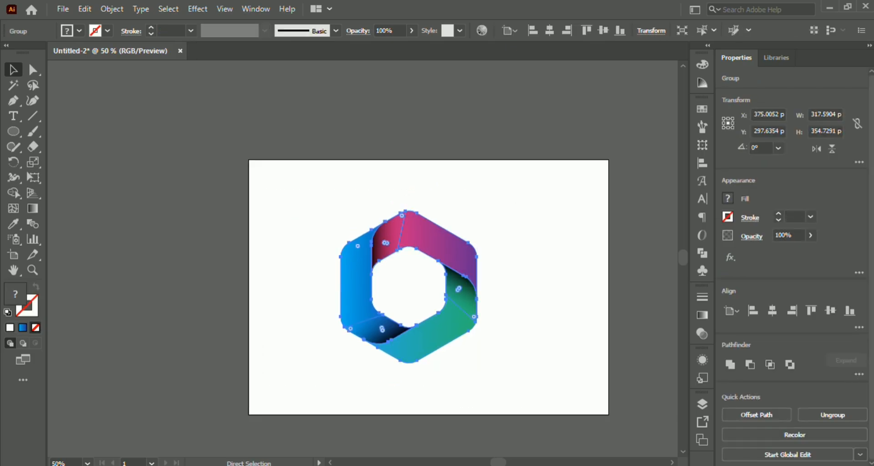
drag(408, 363, 414, 284)
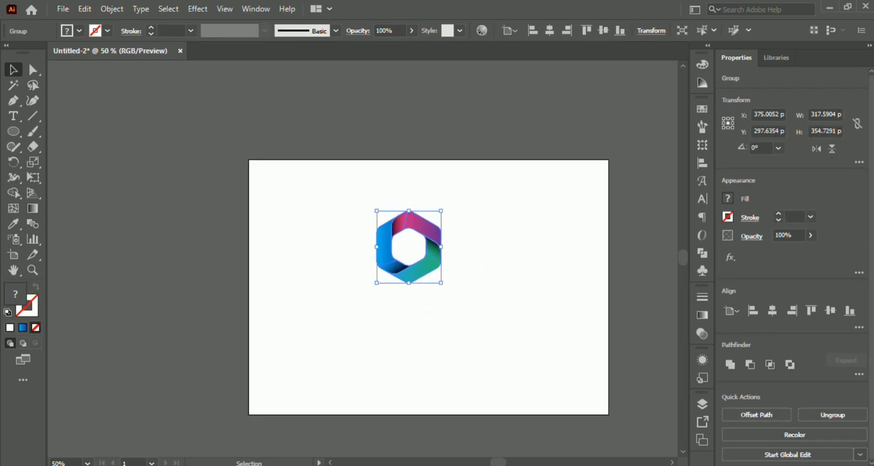
click(414, 283)
scroll(415, 283, up, 1)
- Add a line of point text below the hexagon and enlarge it to about 45.5 pt
key(t)
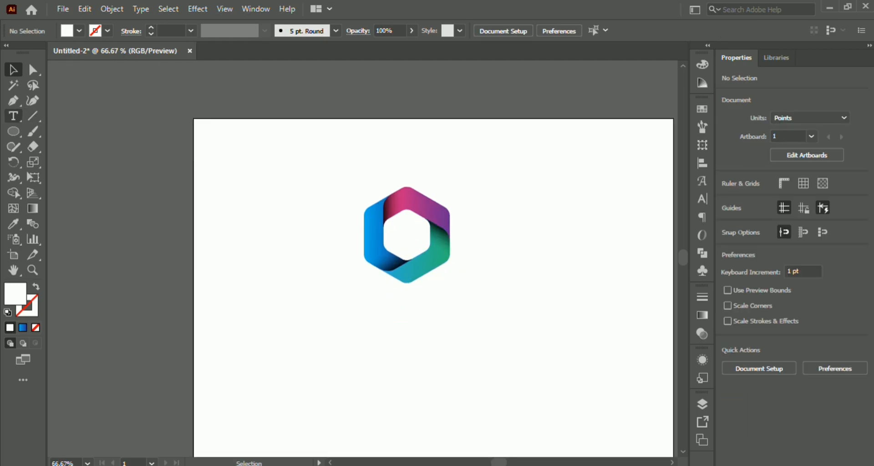
scroll(402, 314, up, 1)
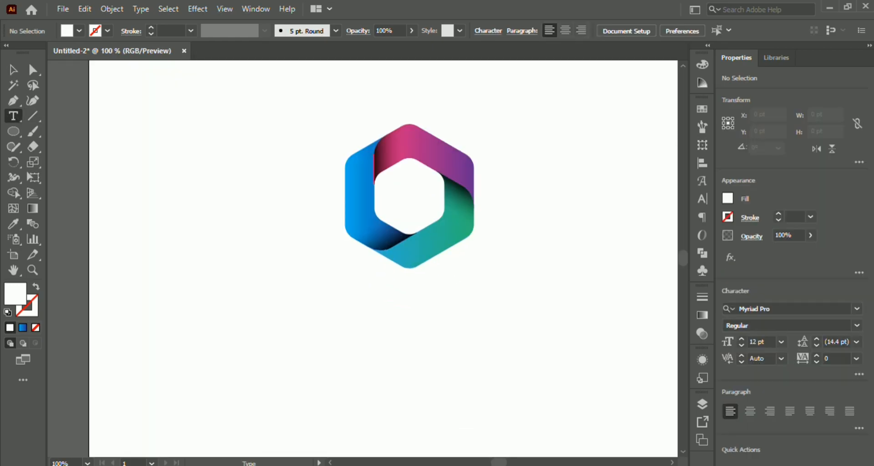
click(332, 313)
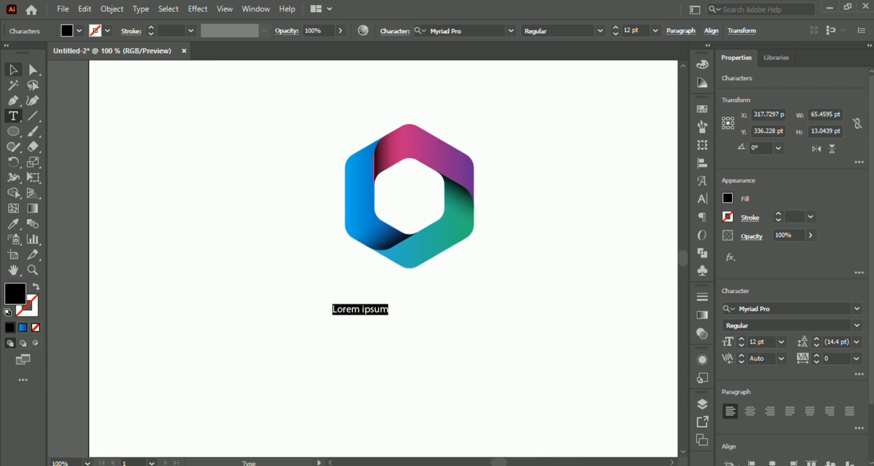
click(13, 70)
drag(389, 315, 549, 353)
- Replace the placeholder text below the hexagon with "Office 365"
double_click(505, 327)
key(ctrl+a)
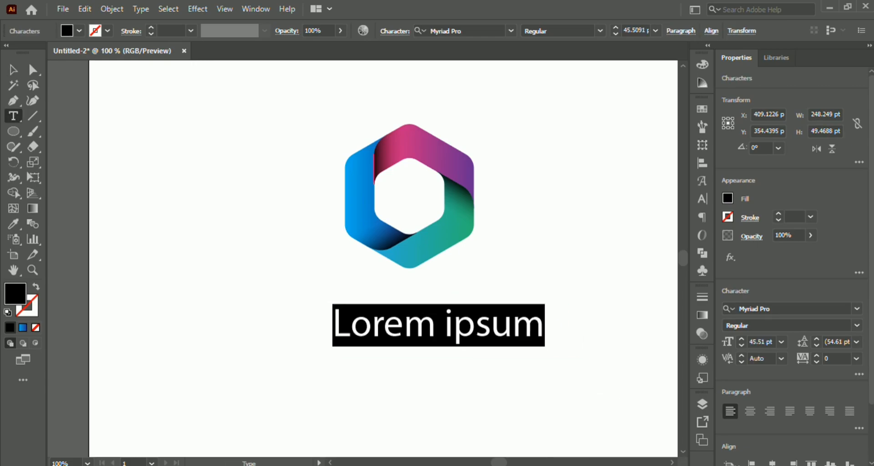
text(O)
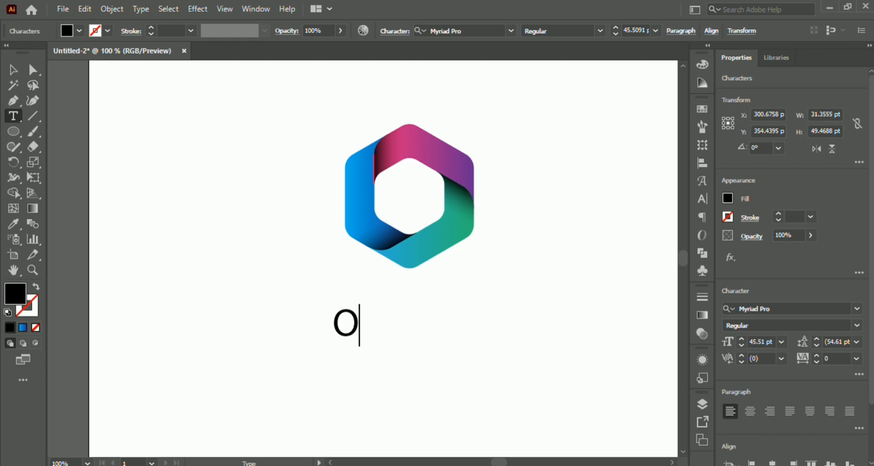
text(ffice 365)
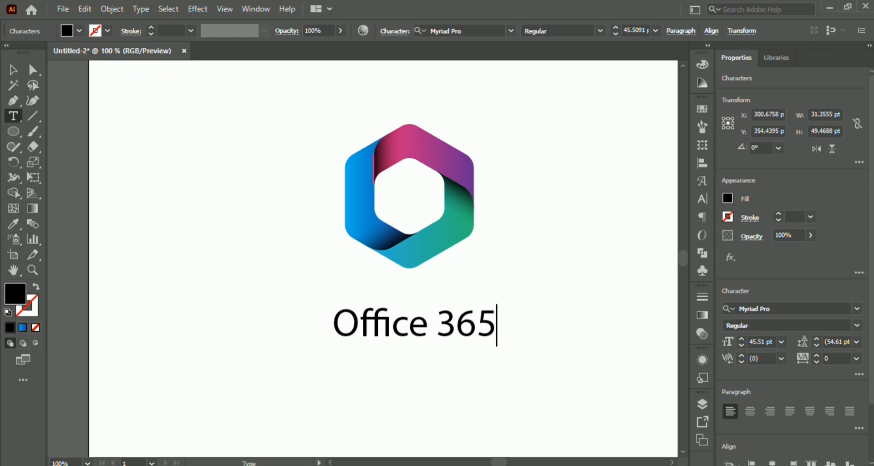
key(Escape)
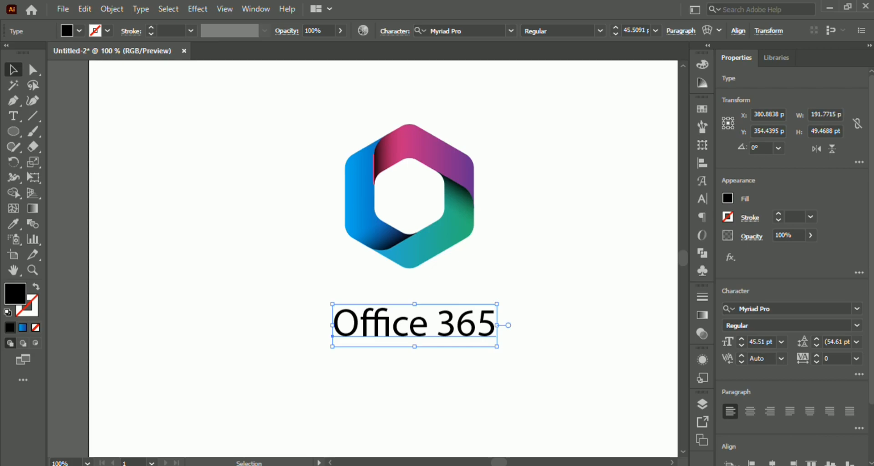
click(478, 31)
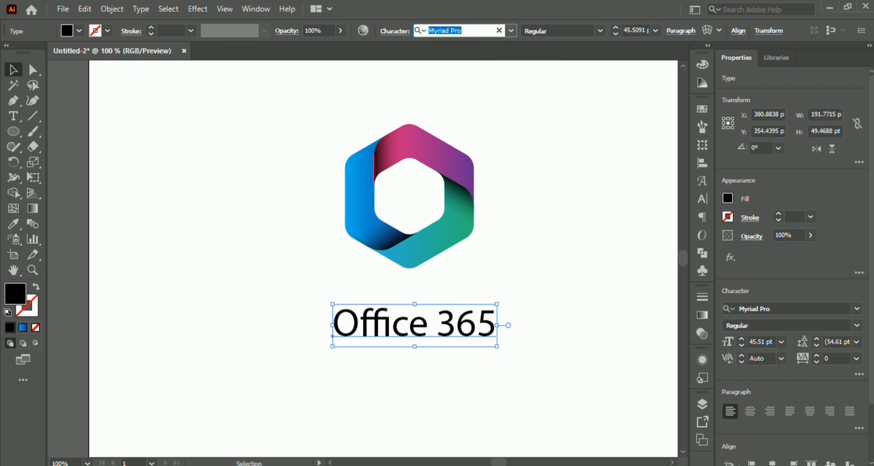
text(mon)
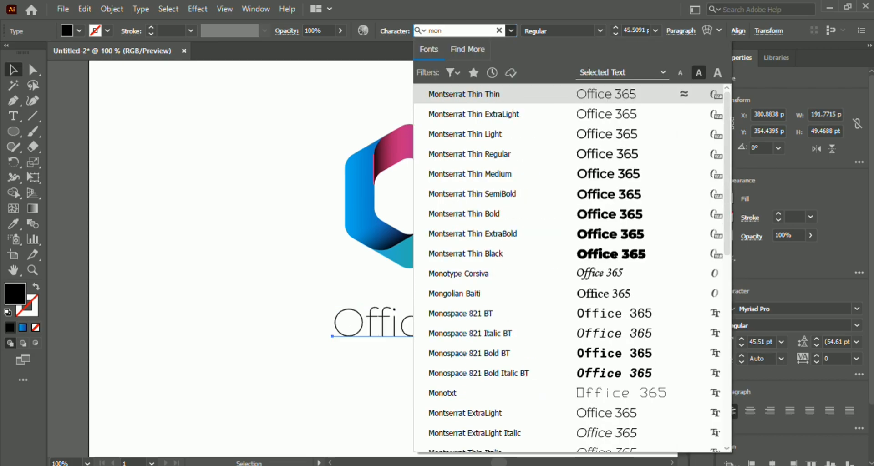
key(Escape)
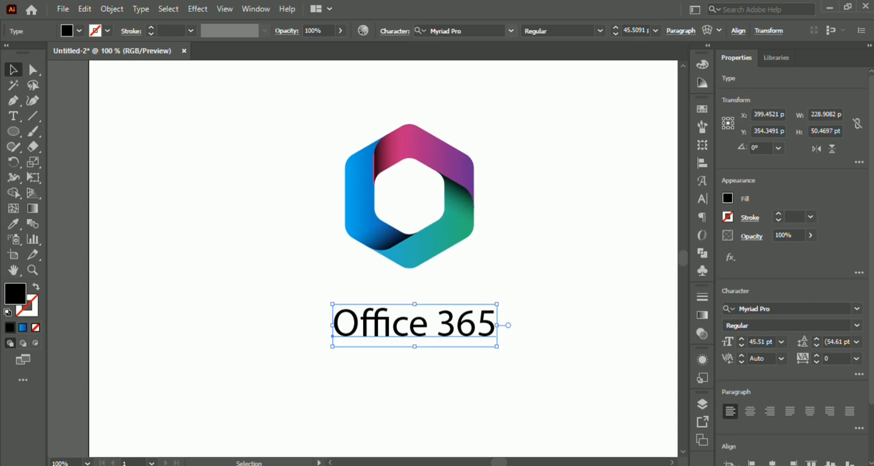
- Set the font of the "Office 365" text to Montserrat Thin in the Medium style
text(mon)
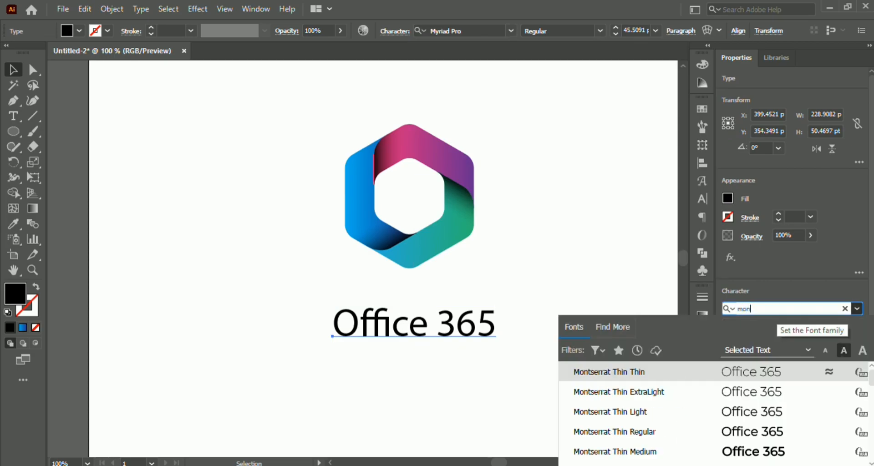
key(Down)
key(Down)
key(Down)
key(Down)
key(Return)
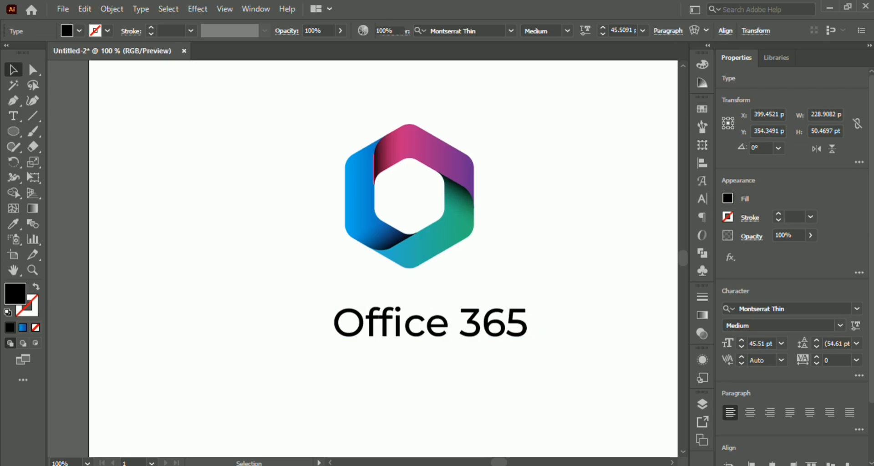
- Align the hexagon and the "Office 365" text on their horizontal centres, and move the text up close beneath the hexagon
click(451, 229)
shift+click(476, 313)
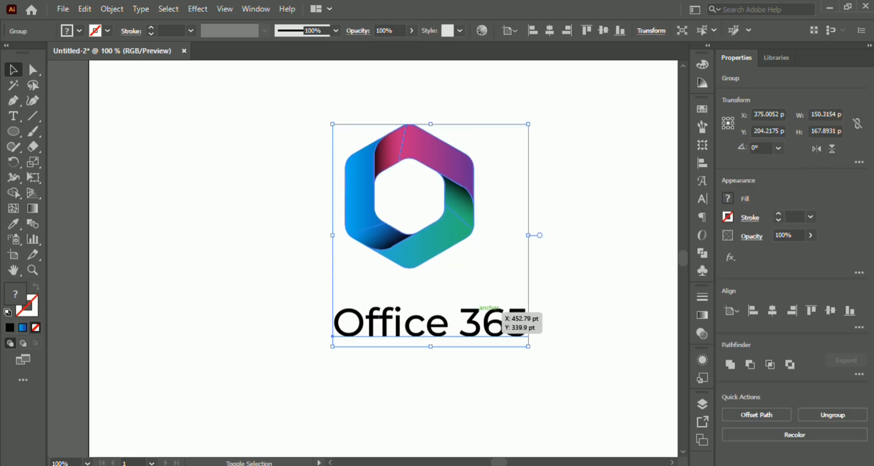
click(430, 31)
click(530, 200)
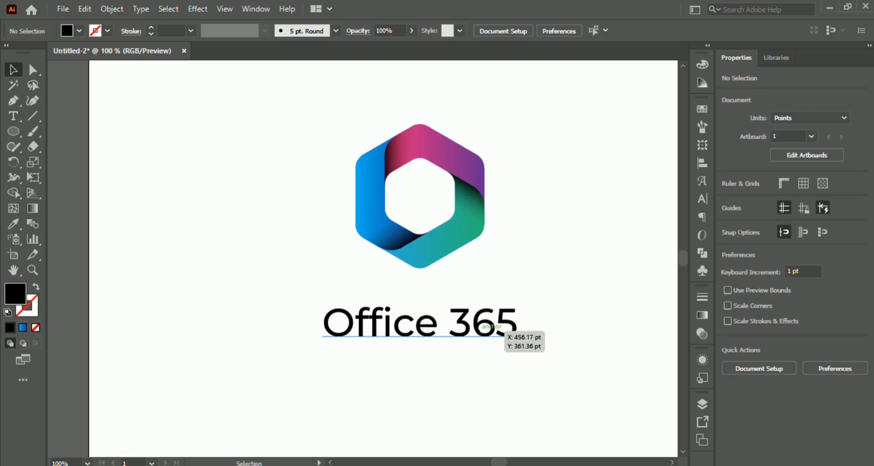
drag(500, 324, 500, 297)
click(550, 255)
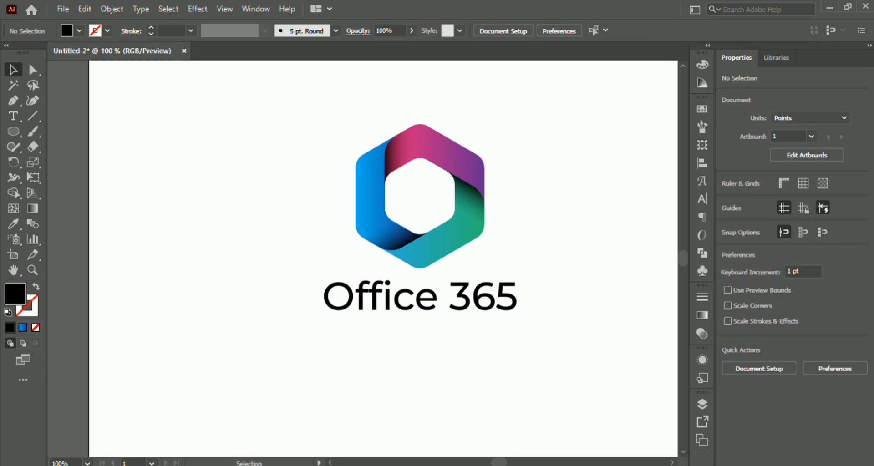
- Group the hexagon and the "Office 365" text into one logo
drag(549, 355, 307, 139)
right_click(451, 160)
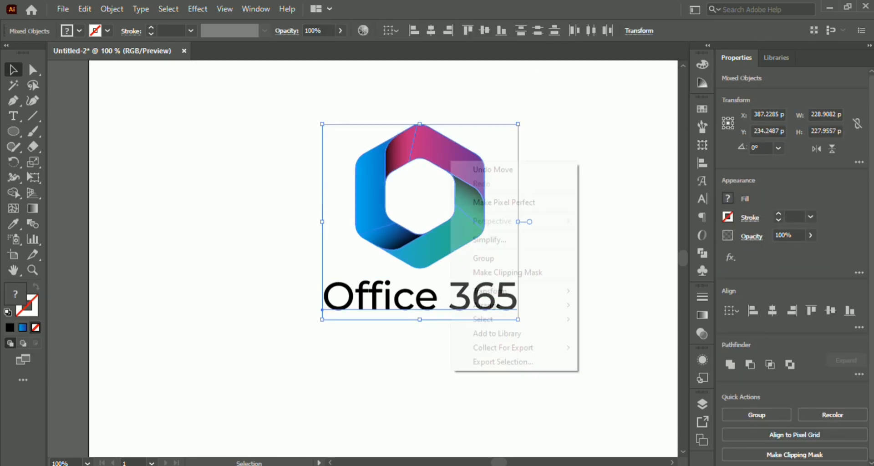
click(483, 258)
key(ctrl+minus)
key(ctrl+minus)
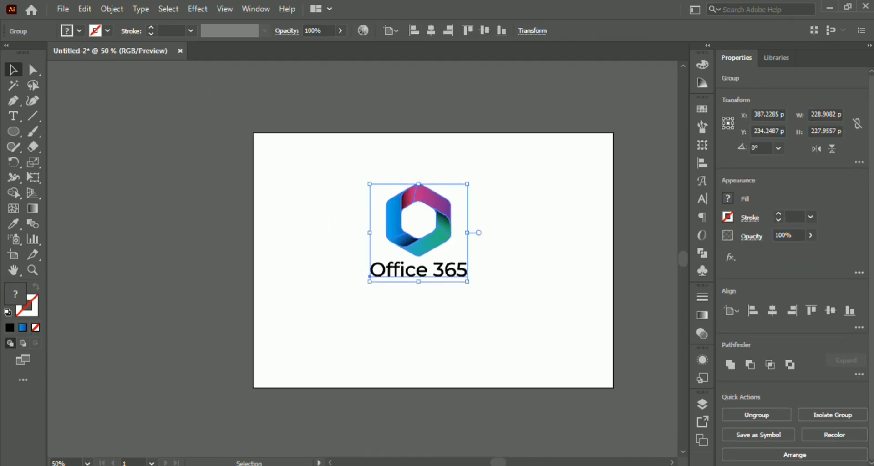